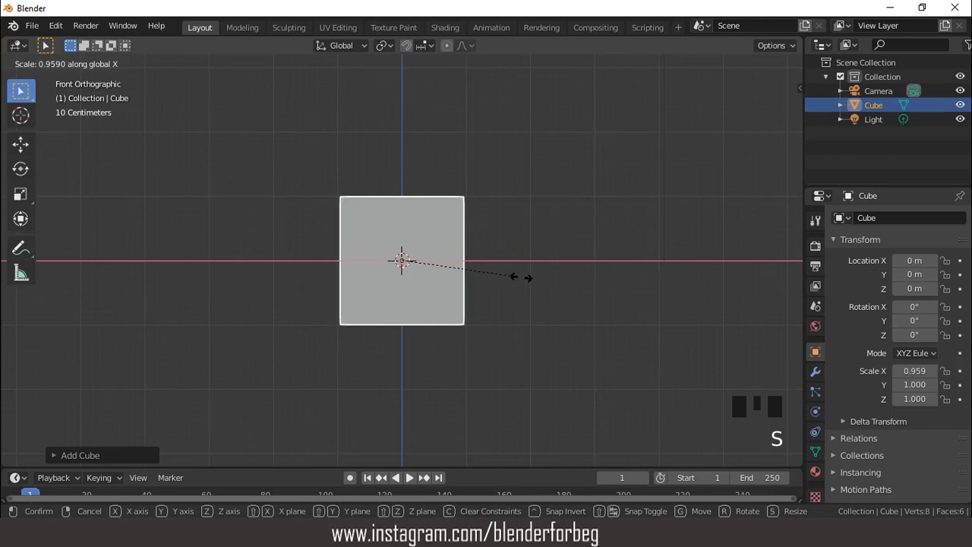
Scale the cube to 0.958 along the X axis and enter Edit Mode with face selection
click(521, 276)
key(Tab)
middle_drag(552, 278, 473, 266)
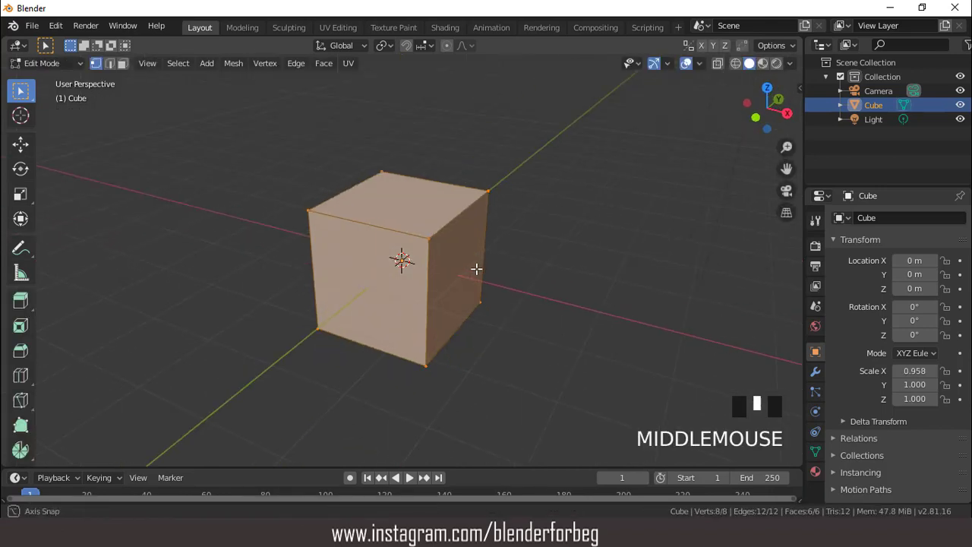
click(122, 64)
scroll(401, 259, up, 1)
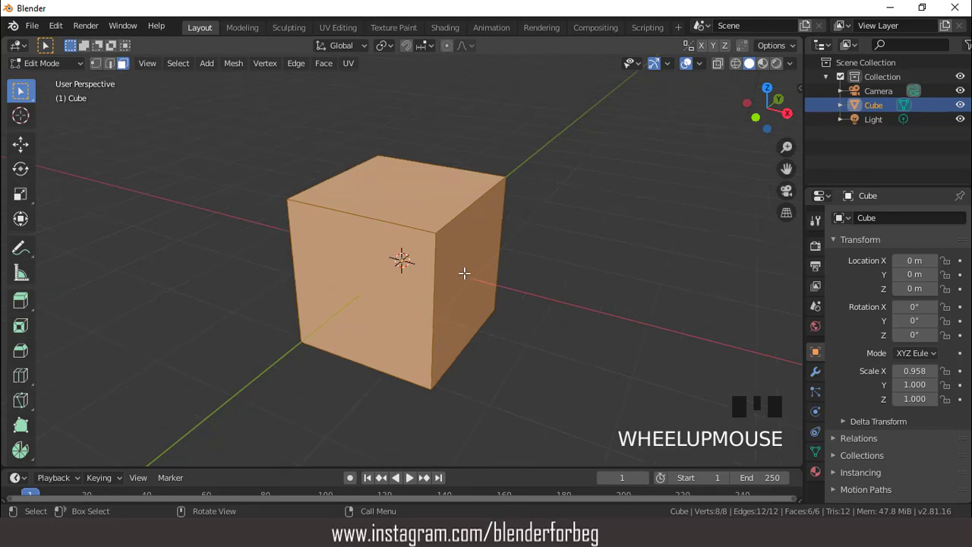
Extrude the cube's positive-X side face outward along X to form the narrow base of the backrest
click(463, 269)
middle_drag(463, 270, 486, 256)
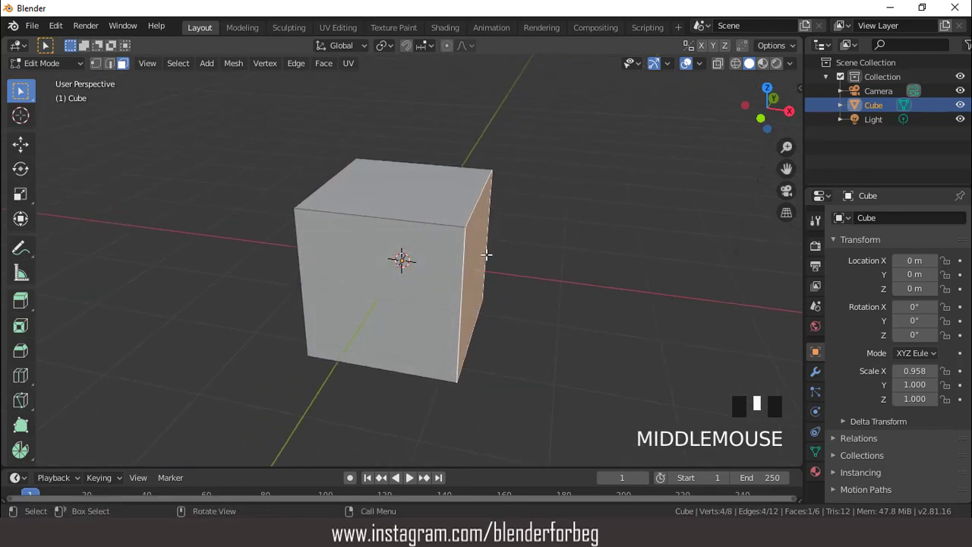
key(KP_1)
key(e)
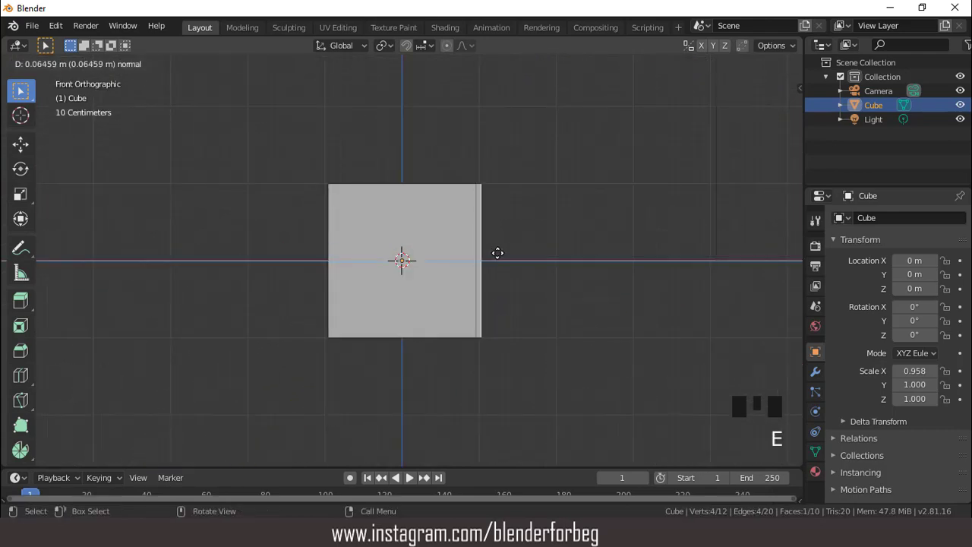
click(542, 253)
Extrude the top face of the narrow rear section upward about 1.25 m to form the backrest
middle_drag(542, 171, 154, 111)
click(124, 65)
click(505, 196)
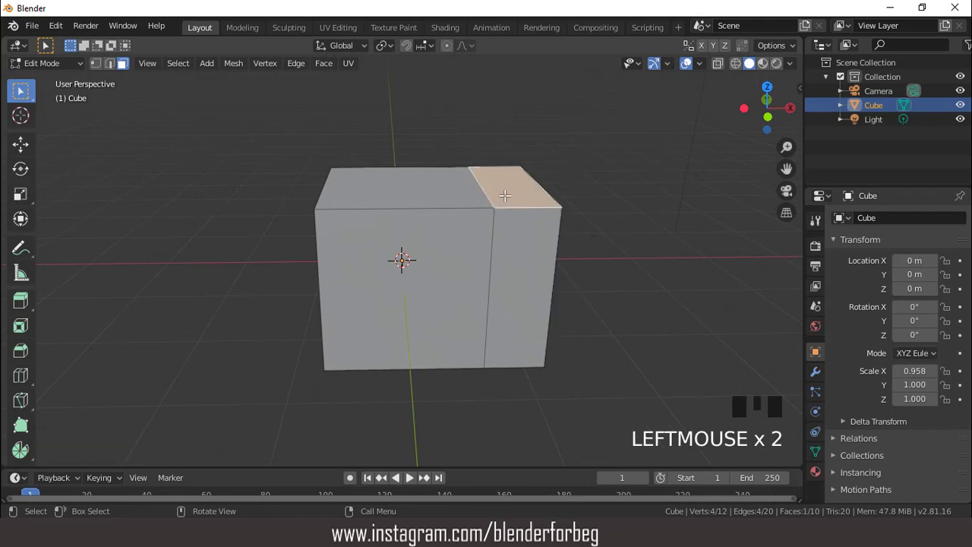
key(KP_1)
scroll(506, 195, down, 1)
key(e)
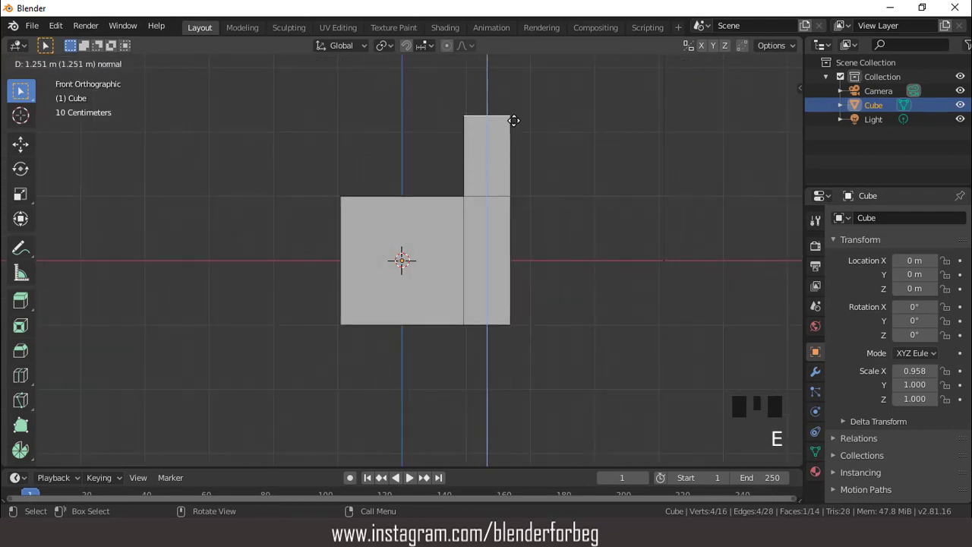
click(513, 120)
Move the backrest's top face slightly outward along the X axis so the backrest leans back
key(g)
key(x)
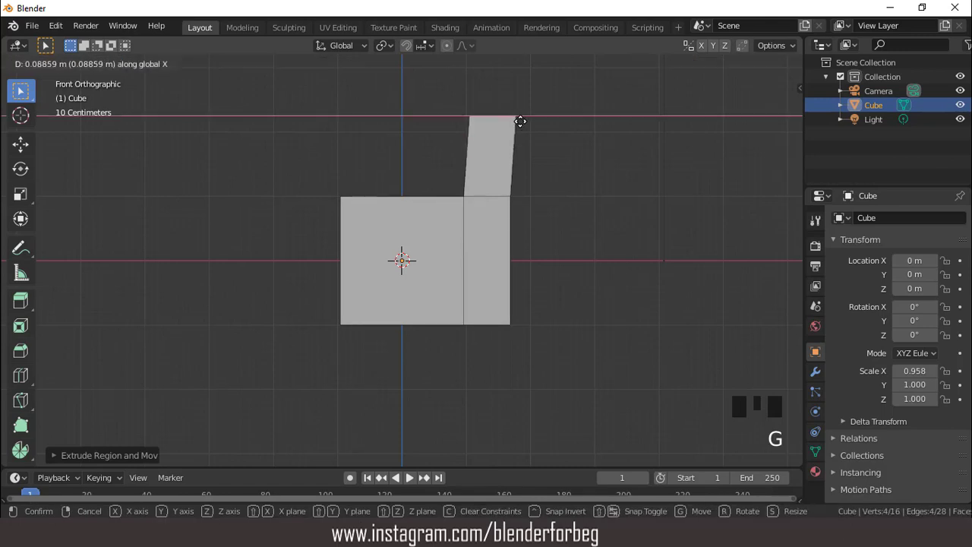
click(523, 122)
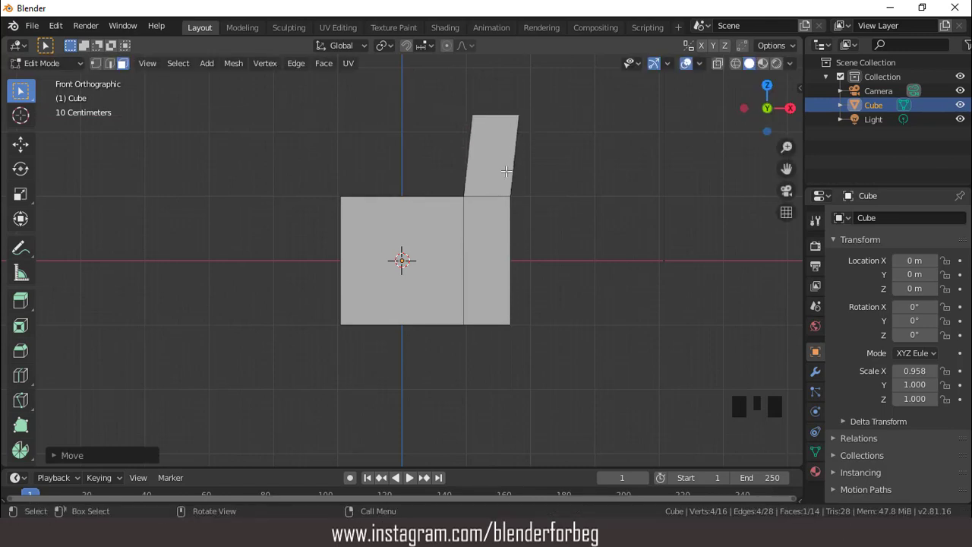
Bevel the seven crosswise edges of the seat front, seat-backrest crease, backrest top, rear and base by about 0.265 m
scroll(506, 173, up, 1)
middle_drag(506, 174, 547, 242)
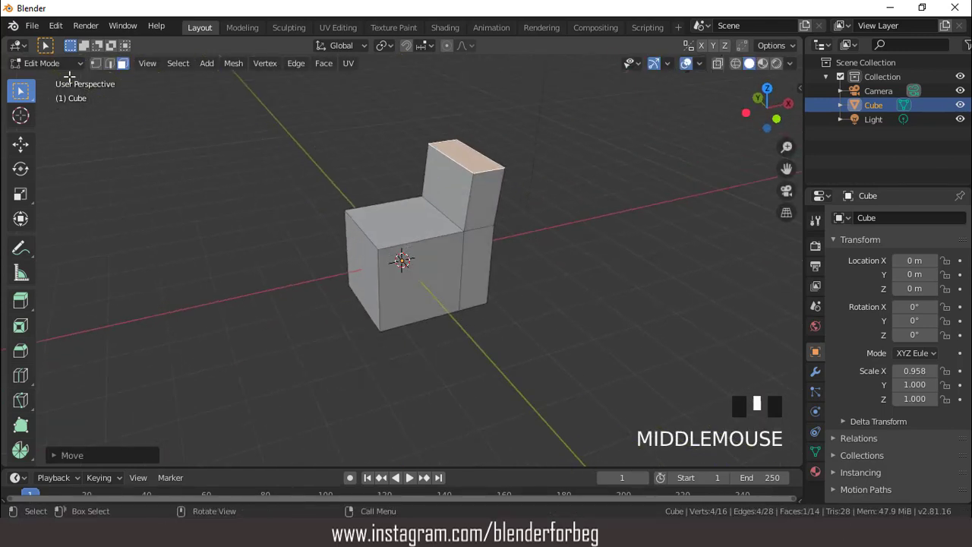
click(110, 63)
scroll(466, 180, up, 3)
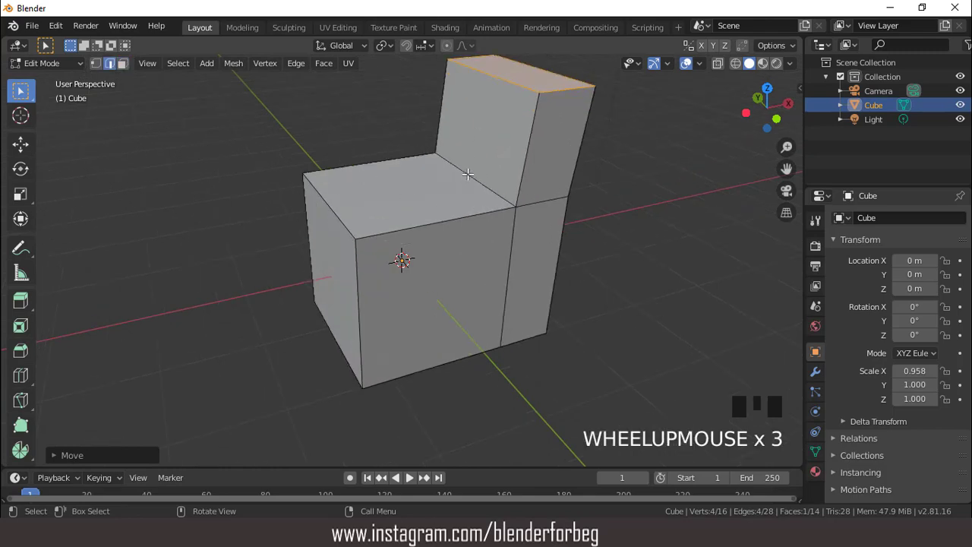
click(453, 177)
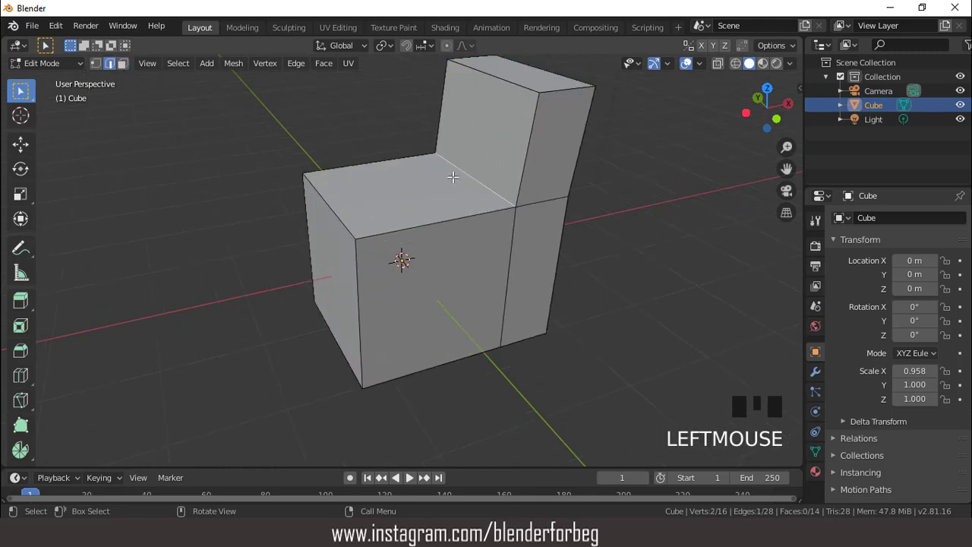
shift+click(496, 71)
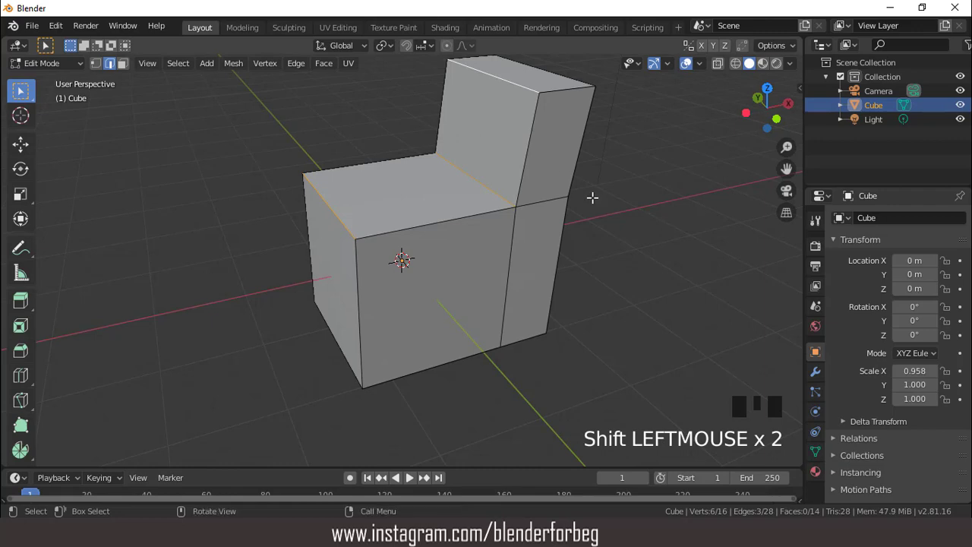
middle_drag(593, 198, 505, 92)
shift+click(503, 99)
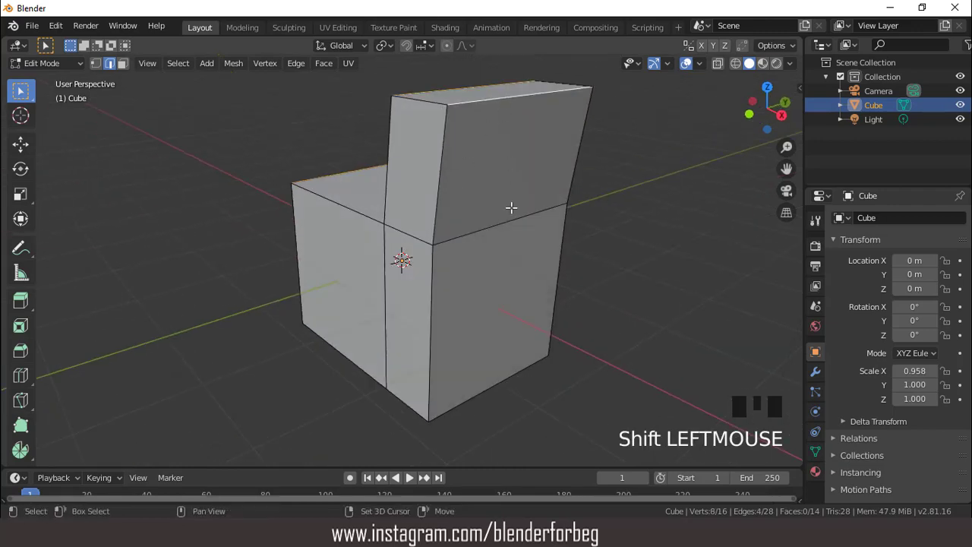
shift+click(510, 219)
middle_drag(501, 278, 542, 245)
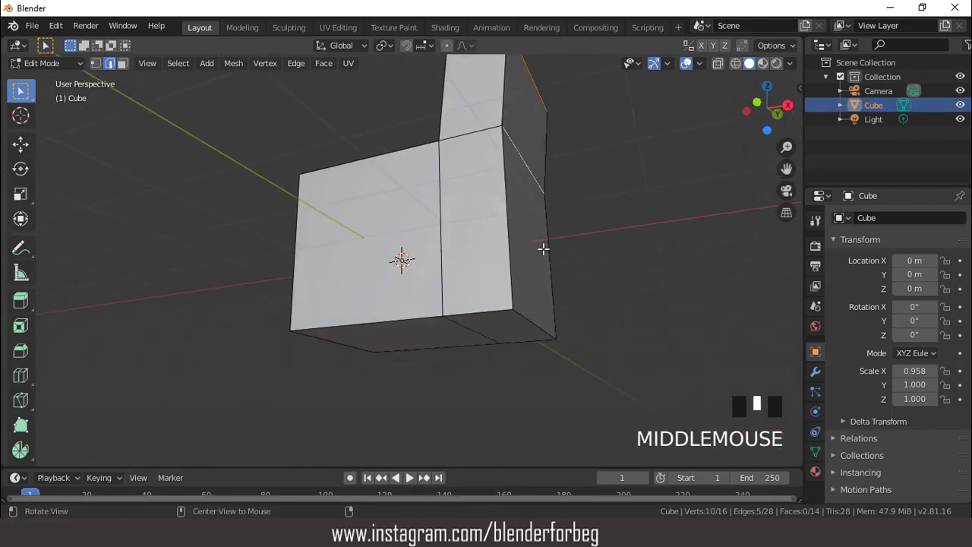
shift+click(521, 314)
middle_drag(521, 314, 592, 278)
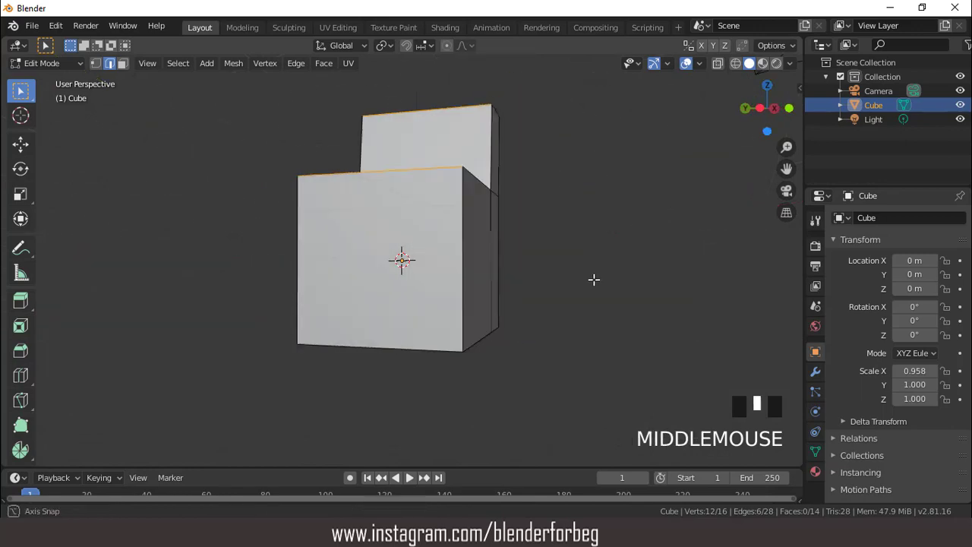
shift+click(419, 349)
scroll(497, 260, down, 2)
middle_drag(497, 260, 404, 317)
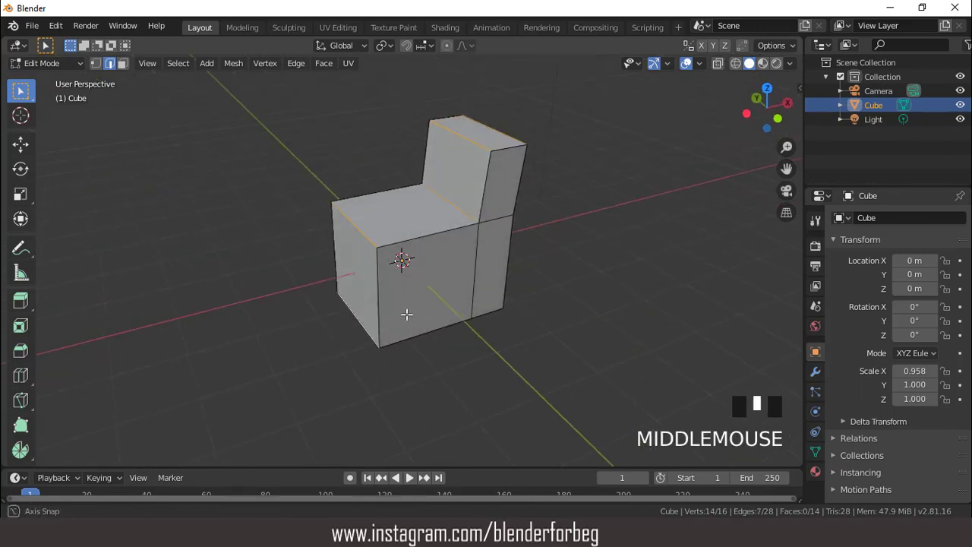
scroll(413, 296, up, 2)
key(ctrl+b)
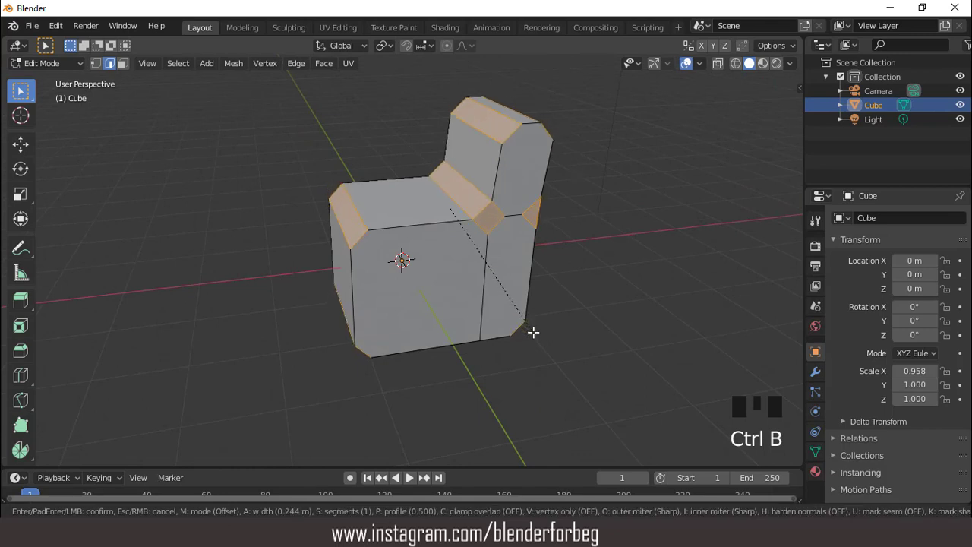
click(531, 332)
Set the bevel to 4 segments to round off the chair's edges
middle_drag(451, 327, 486, 293)
click(52, 456)
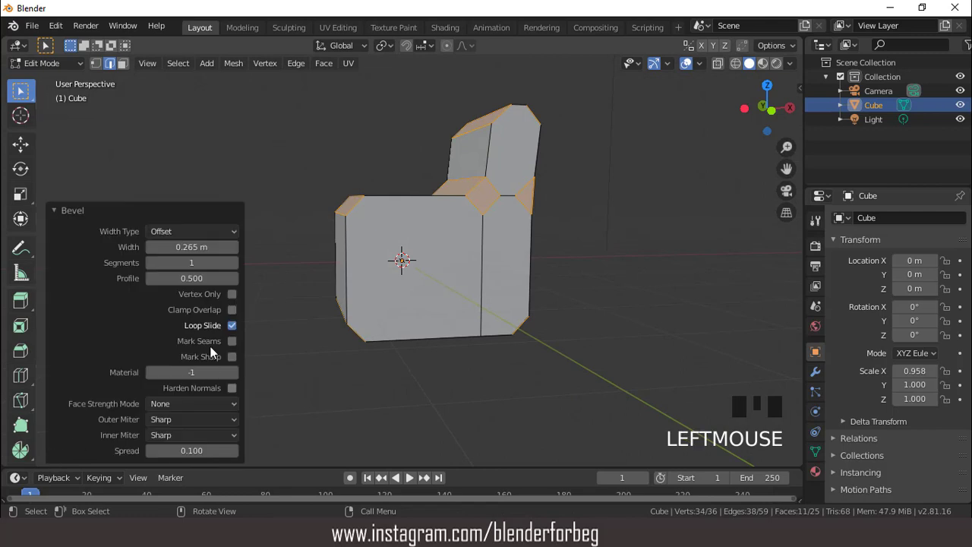
click(232, 264)
click(231, 264)
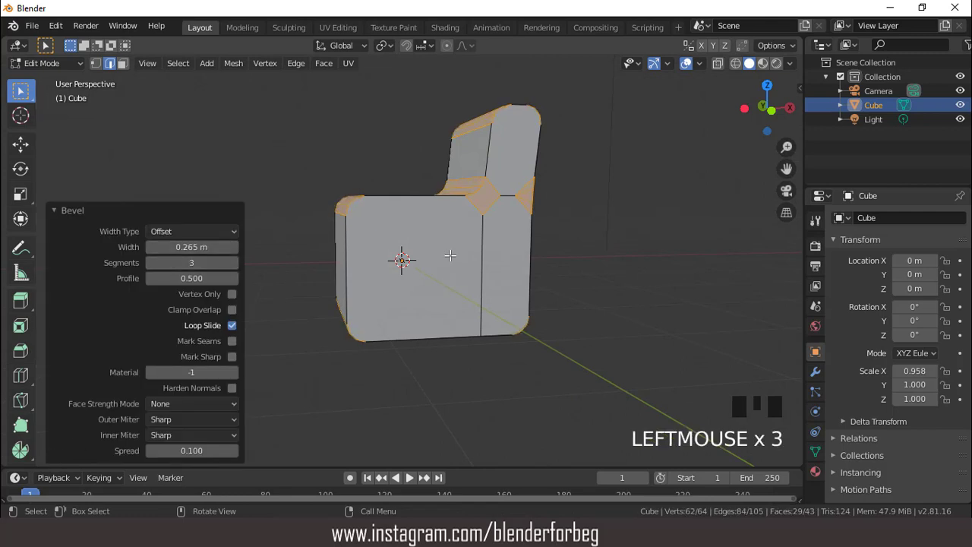
scroll(451, 255, down, 1)
middle_drag(451, 255, 478, 258)
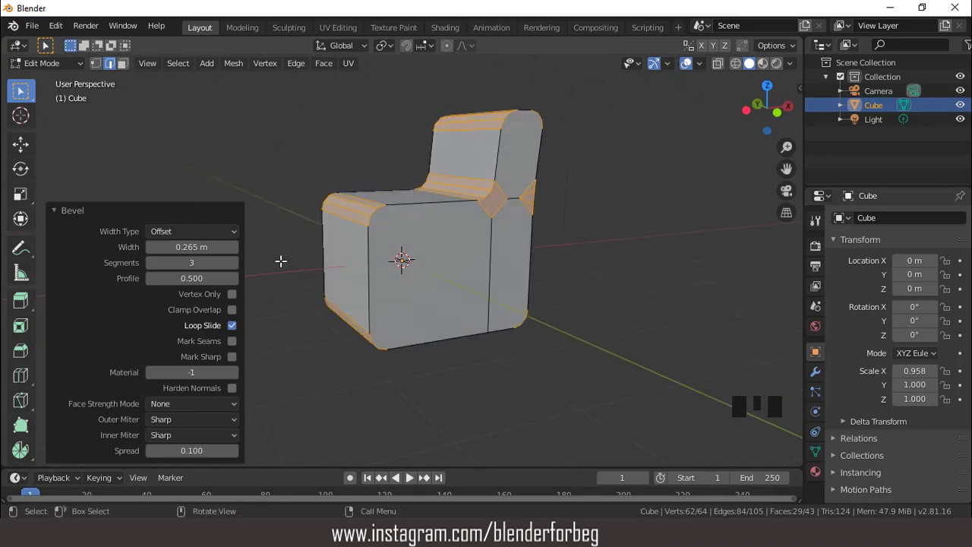
click(235, 264)
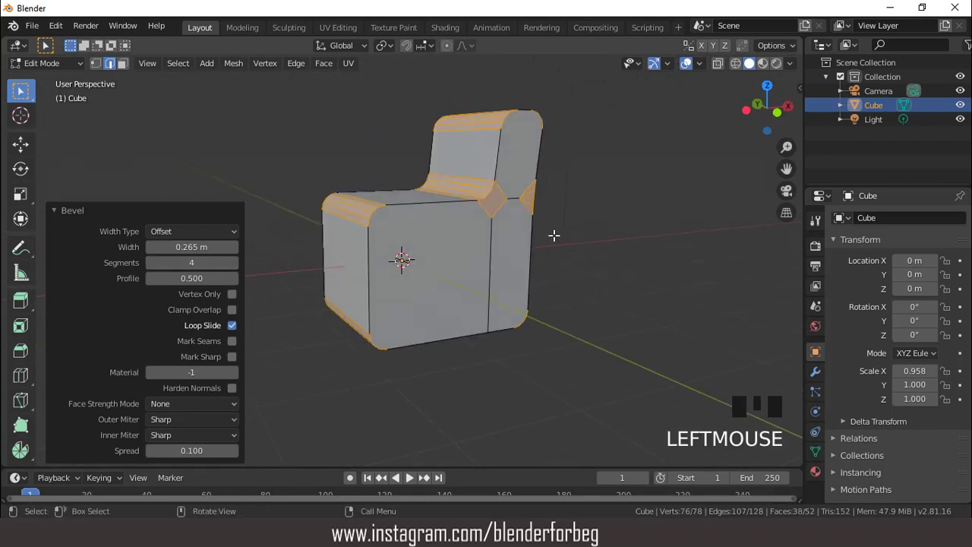
scroll(555, 234, up, 1)
mouse_move(554, 234)
middle_down()
mouse_move(504, 226)
mouse_move(621, 236)
mouse_move(582, 239)
mouse_move(560, 220)
mouse_move(567, 236)
middle_up()
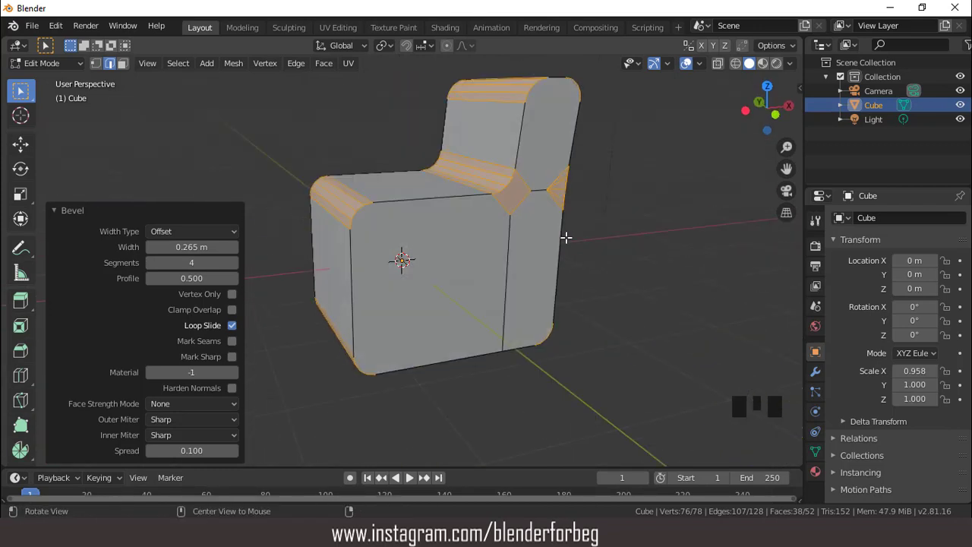
Select all faces on the chair's front-view side, including the corner pieces between seat and backrest
scroll(566, 237, down, 2)
key(KP_1)
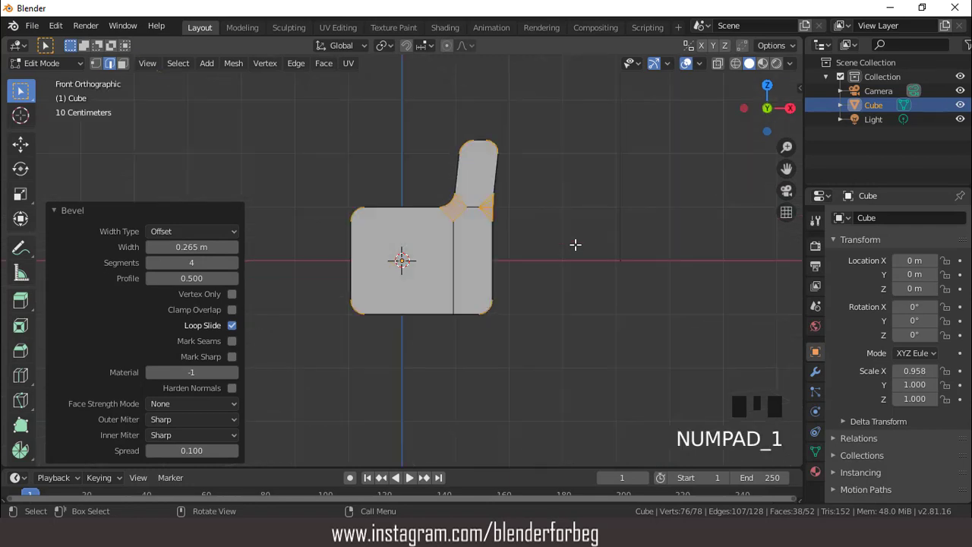
scroll(571, 244, up, 2)
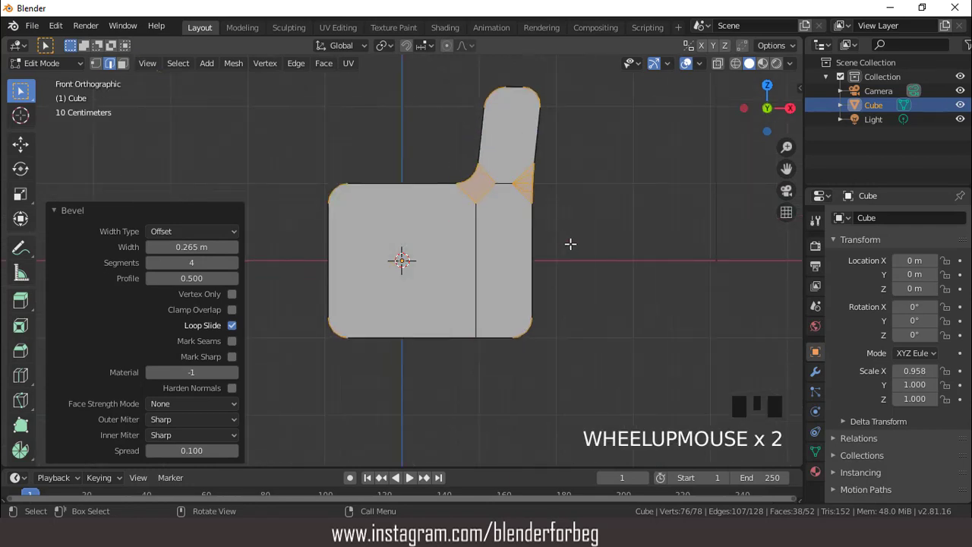
click(123, 64)
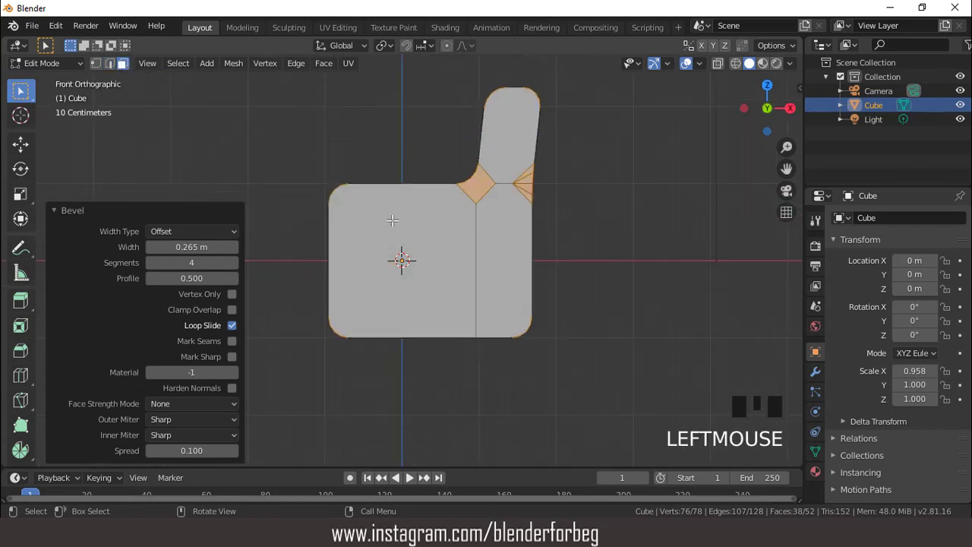
click(393, 220)
scroll(451, 235, up, 1)
shift+click(493, 195)
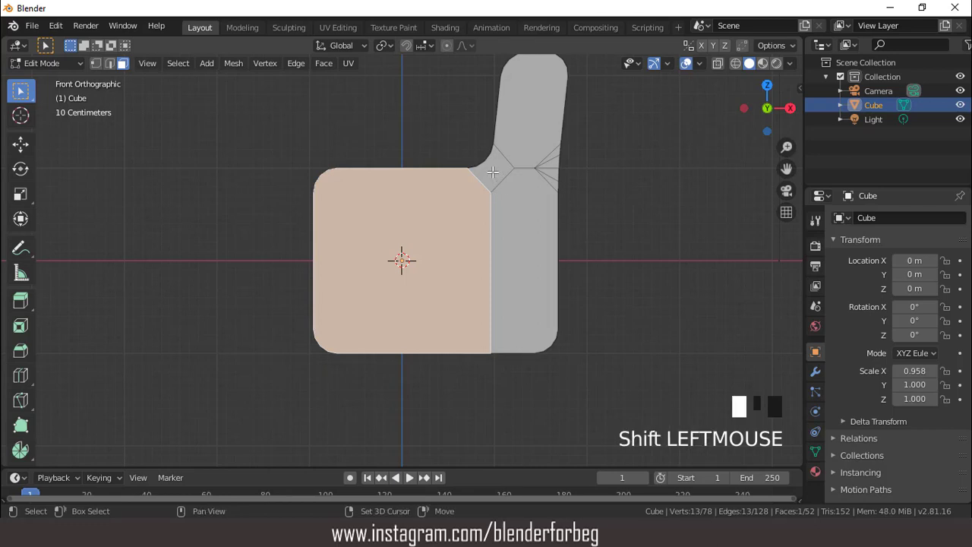
shift+click(530, 215)
shift+click(548, 179)
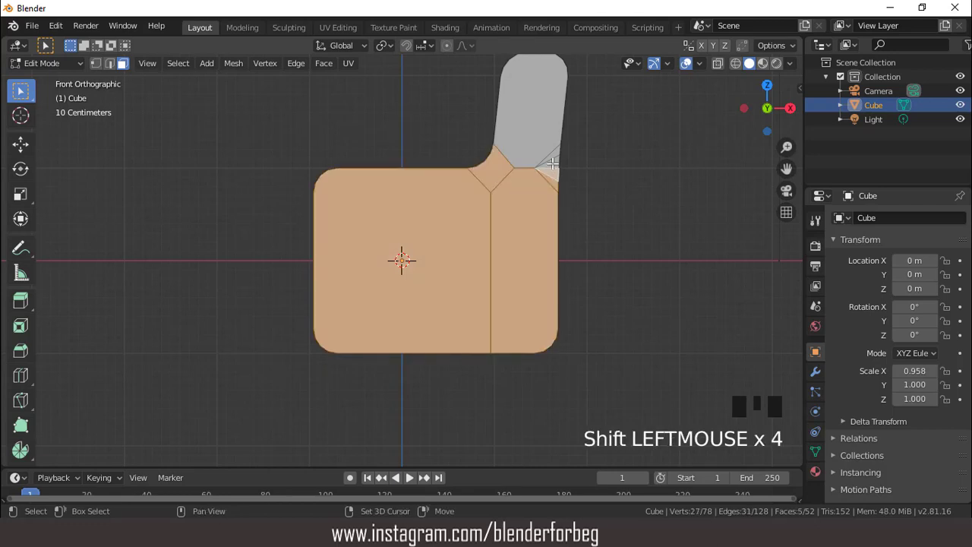
shift+click(527, 159)
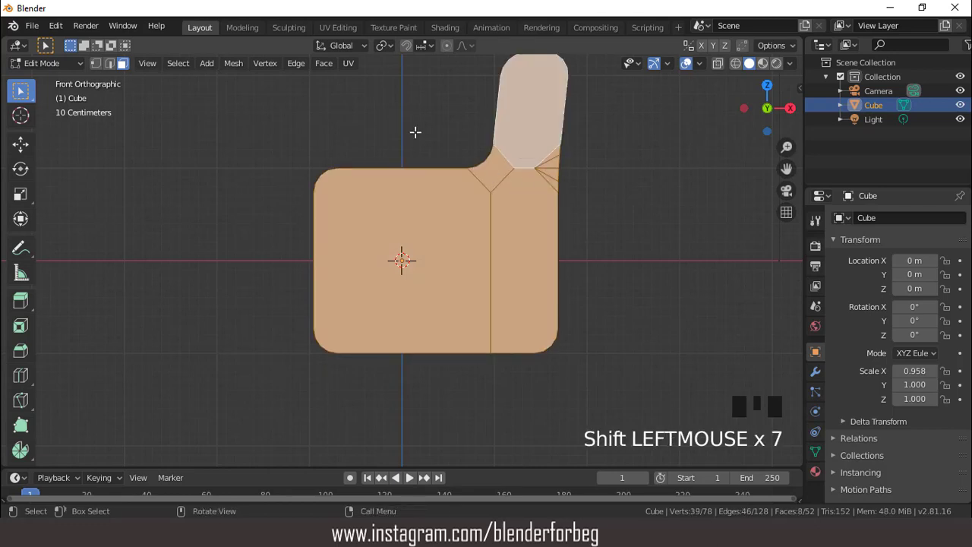
Add all faces of the opposite side to the selection and inset both sides by about 0.196 m
middle_drag(416, 132, 610, 192)
shift+click(264, 235)
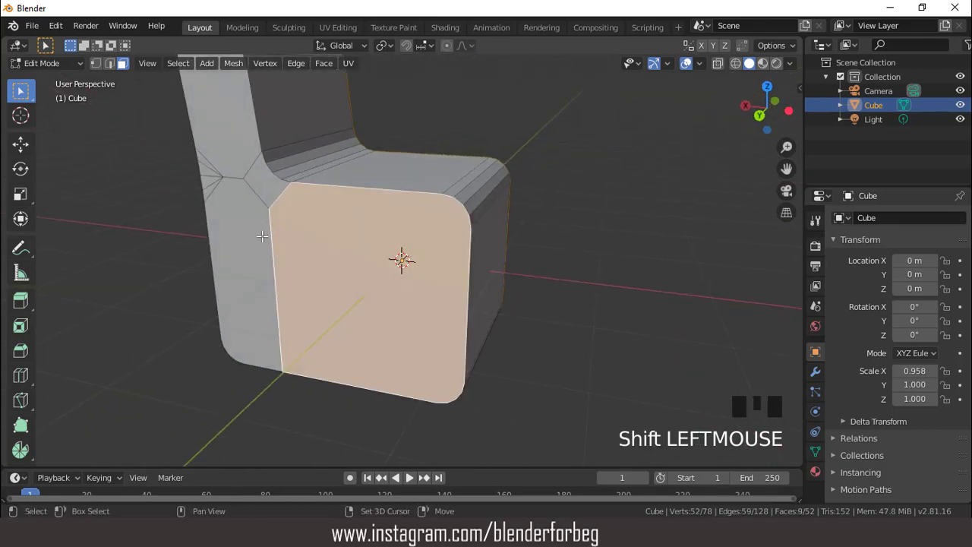
shift+click(259, 205)
shift+click(266, 189)
shift+click(220, 209)
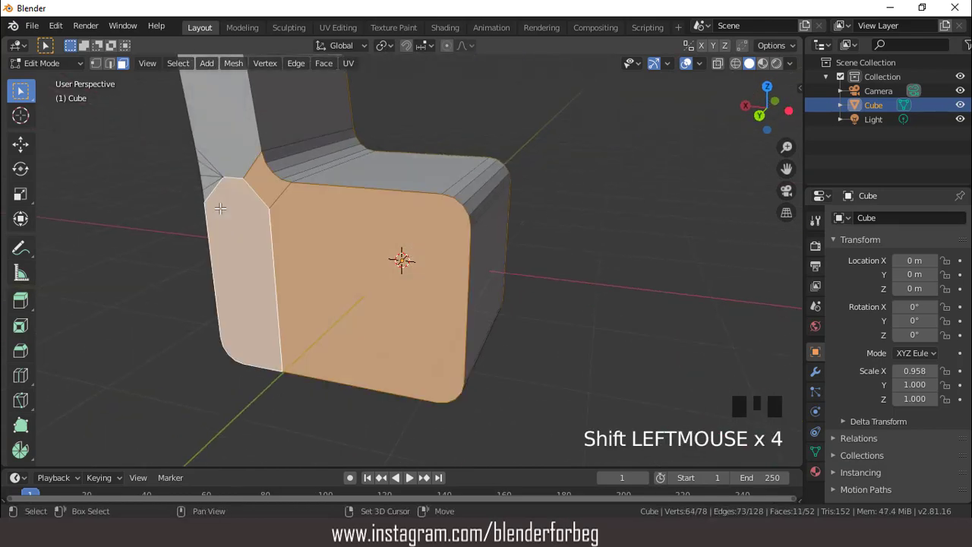
shift+click(208, 187)
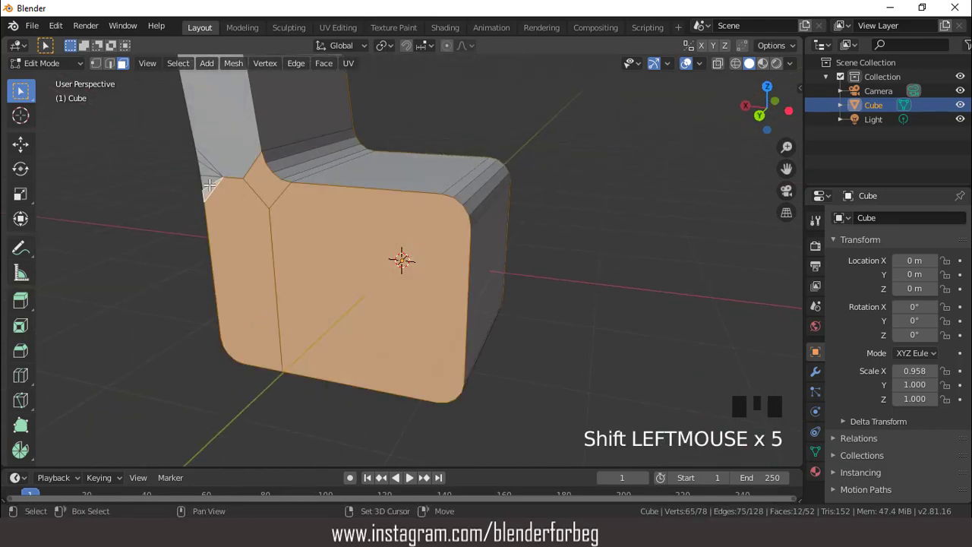
shift+click(218, 146)
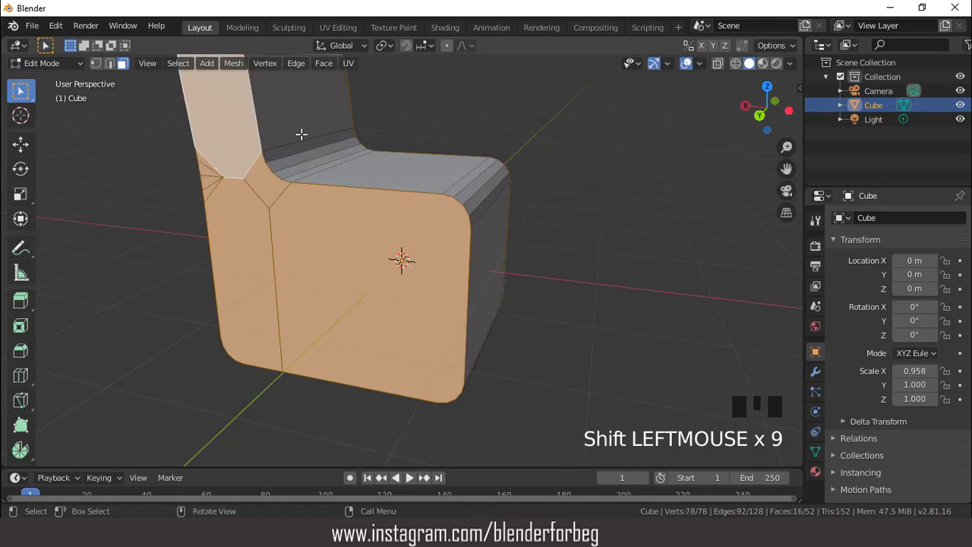
scroll(327, 151, down, 3)
middle_drag(481, 167, 380, 212)
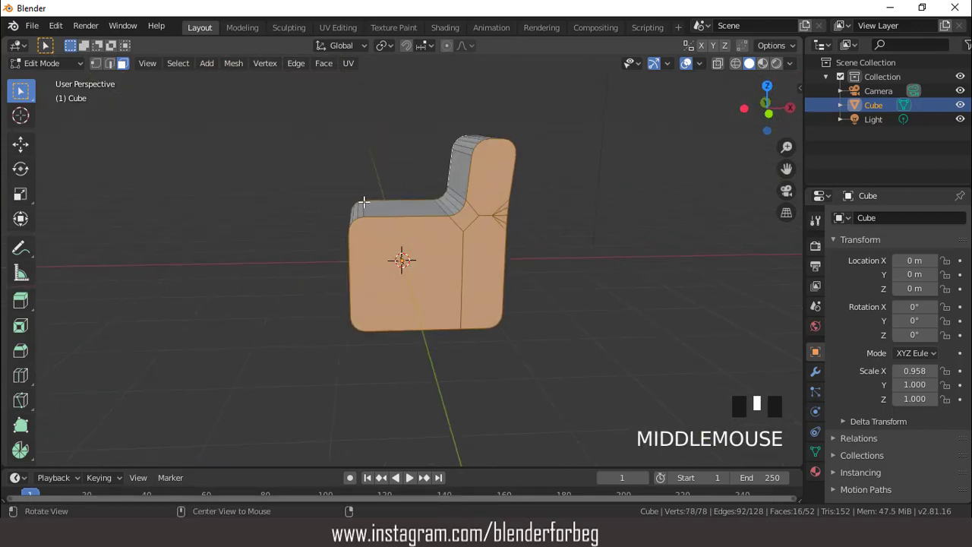
scroll(510, 243, up, 2)
key(i)
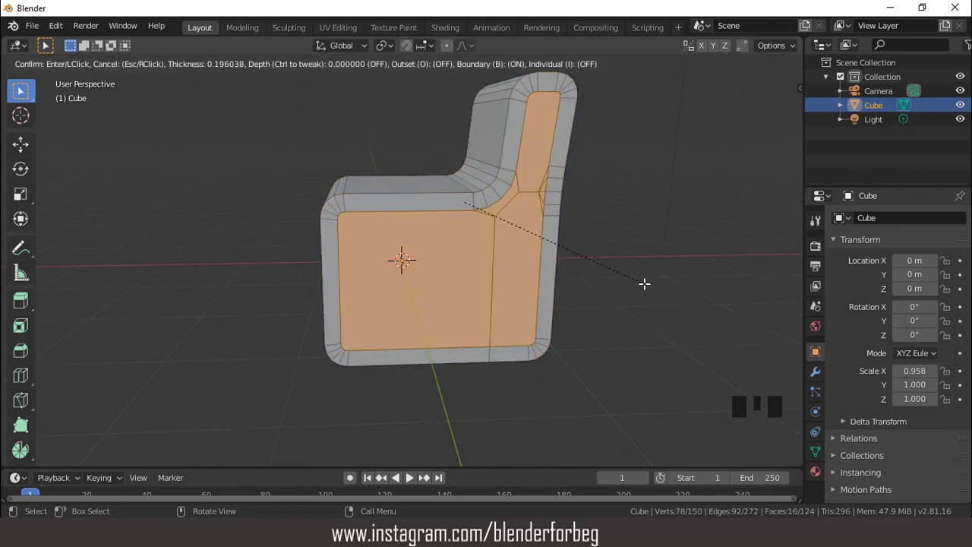
click(644, 283)
scroll(550, 296, down, 2)
middle_drag(549, 297, 527, 238)
scroll(510, 274, up, 2)
mouse_move(510, 273)
middle_down()
mouse_move(571, 289)
mouse_move(543, 292)
mouse_move(565, 311)
mouse_move(521, 263)
middle_up()
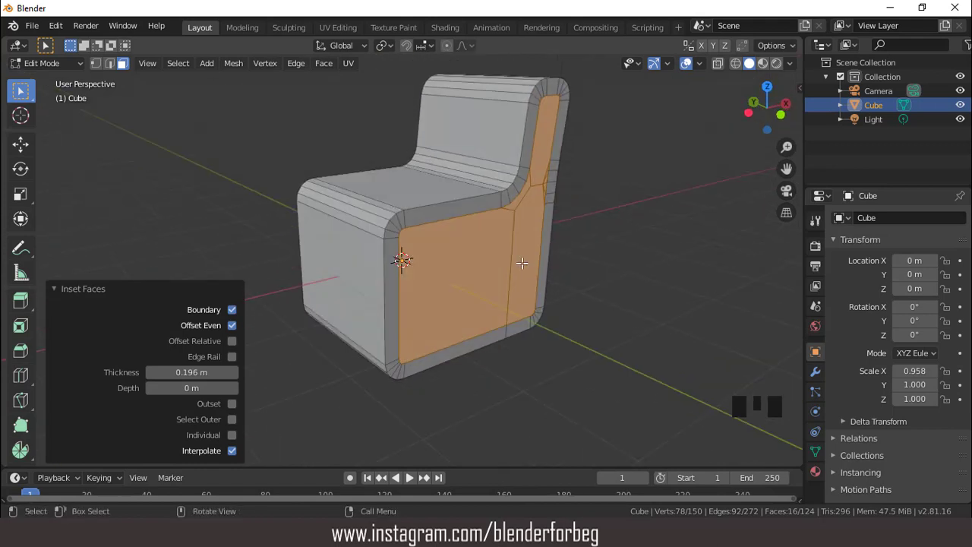
Create a new material for the chair and set its base color to red with hue 0.995 and saturation 0.920
scroll(518, 261, down, 2)
click(815, 472)
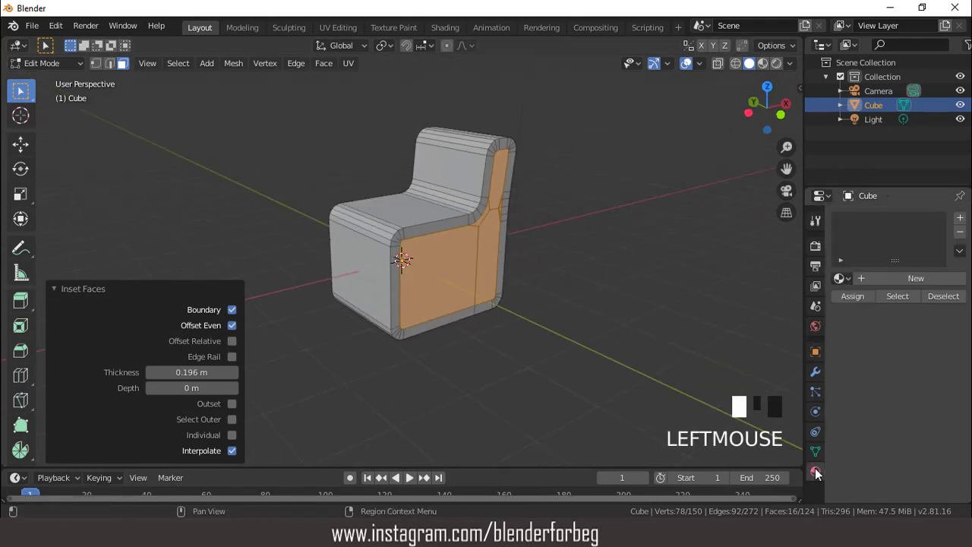
click(917, 278)
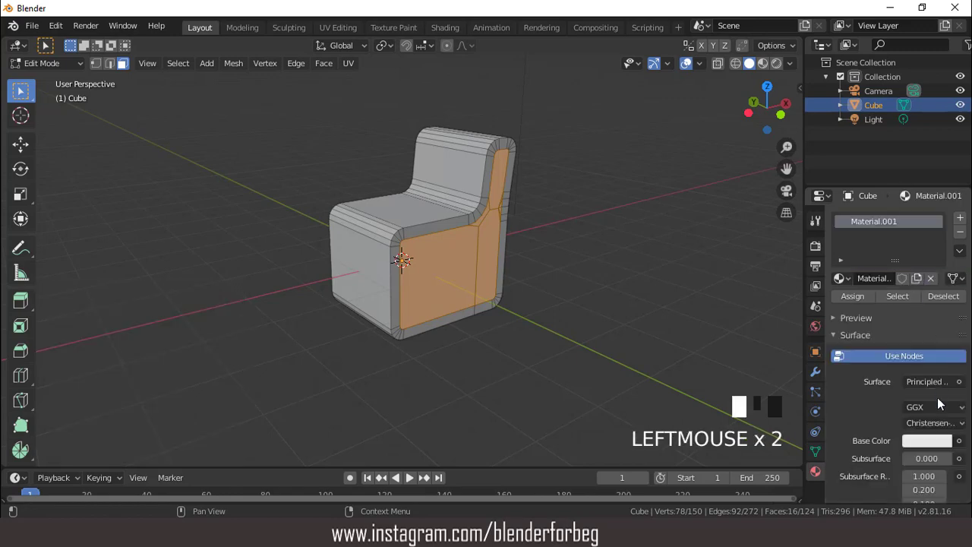
click(931, 440)
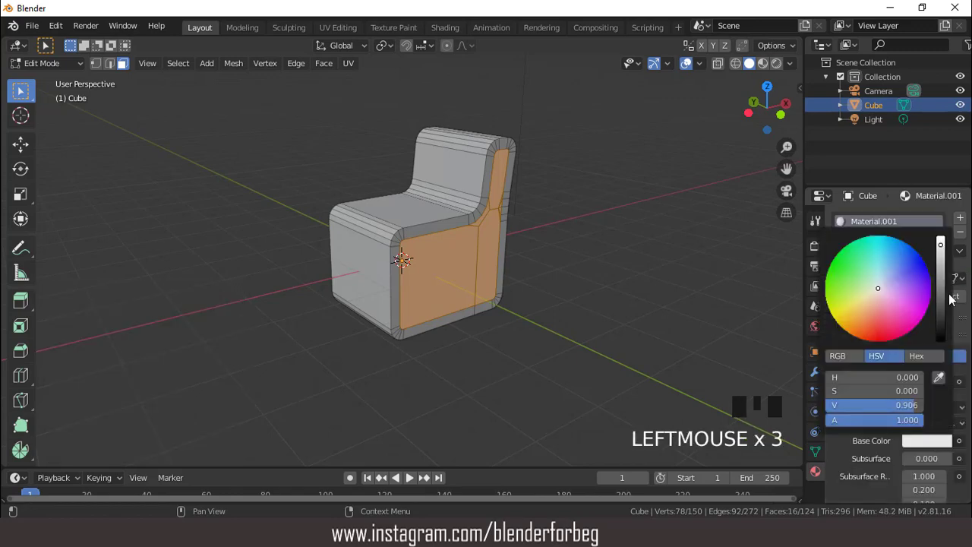
click(873, 323)
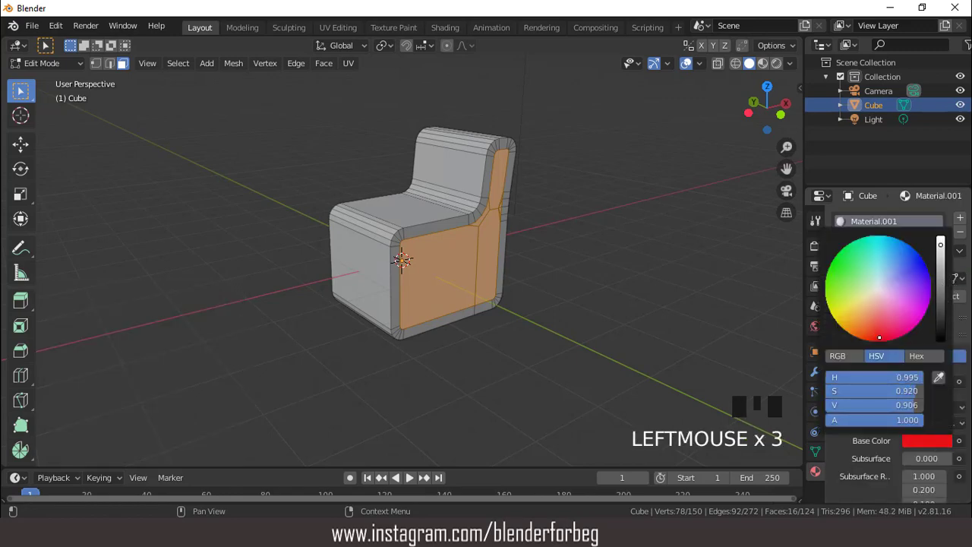
Add a second material slot with a new material and darken its base color to near black
click(960, 219)
click(901, 306)
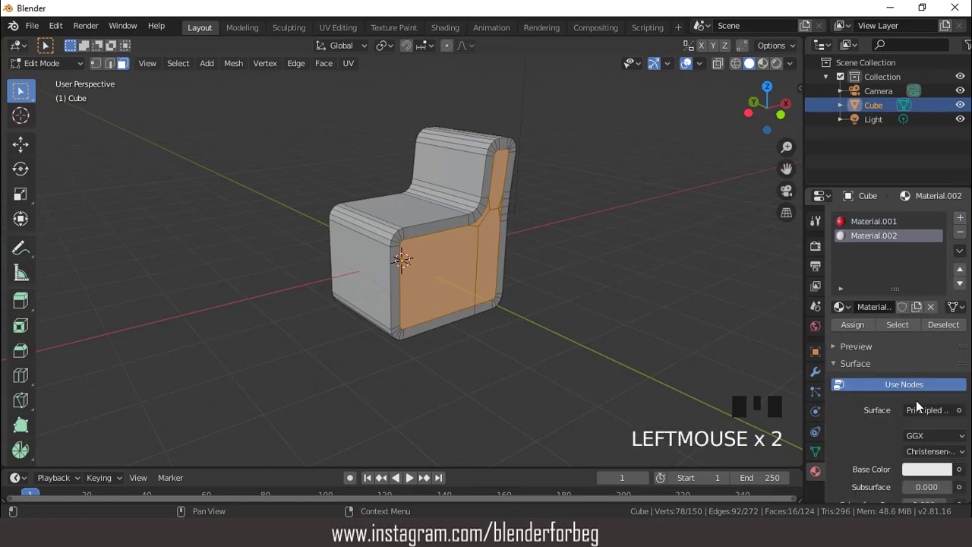
click(926, 465)
drag(944, 309, 942, 369)
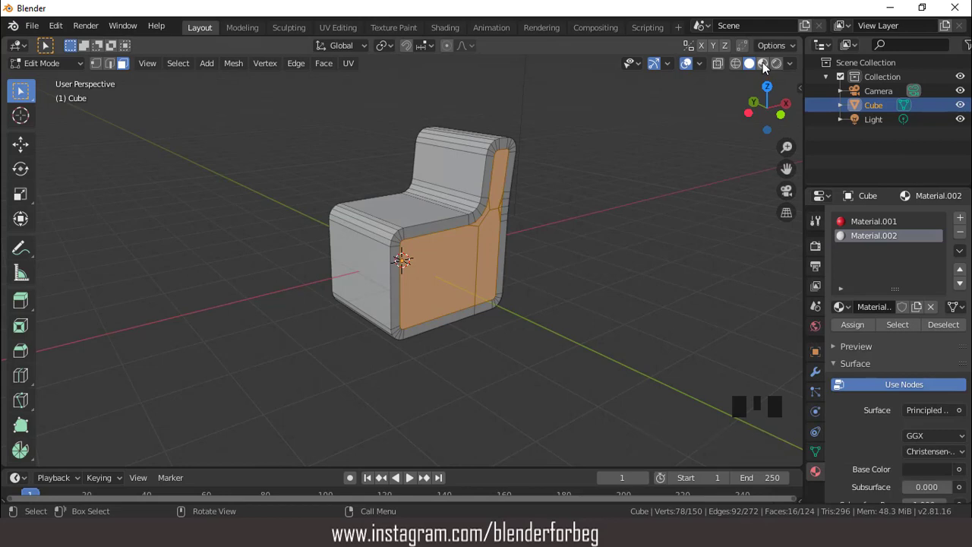
Assign the dark material to the selected inset side faces, check it in material preview and return to solid shading
scroll(550, 236, up, 1)
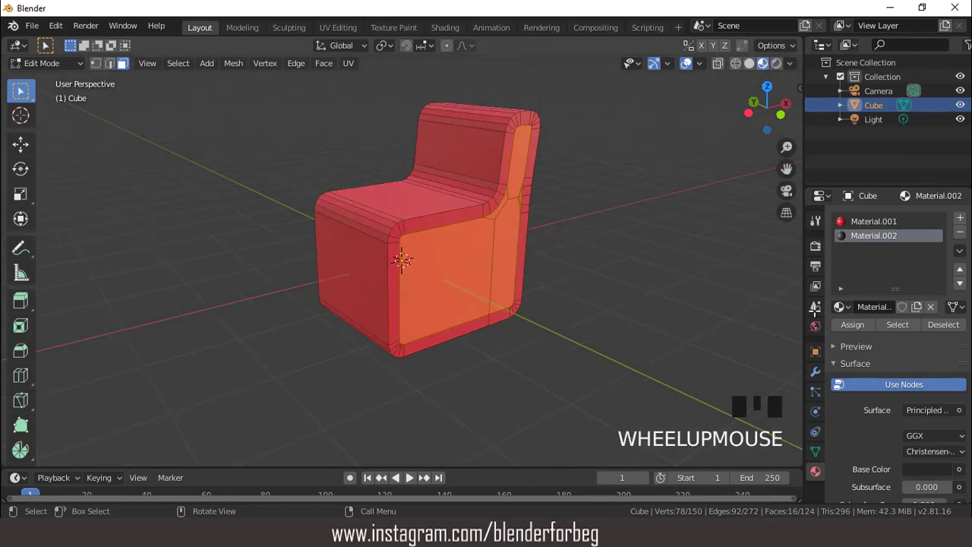
click(853, 324)
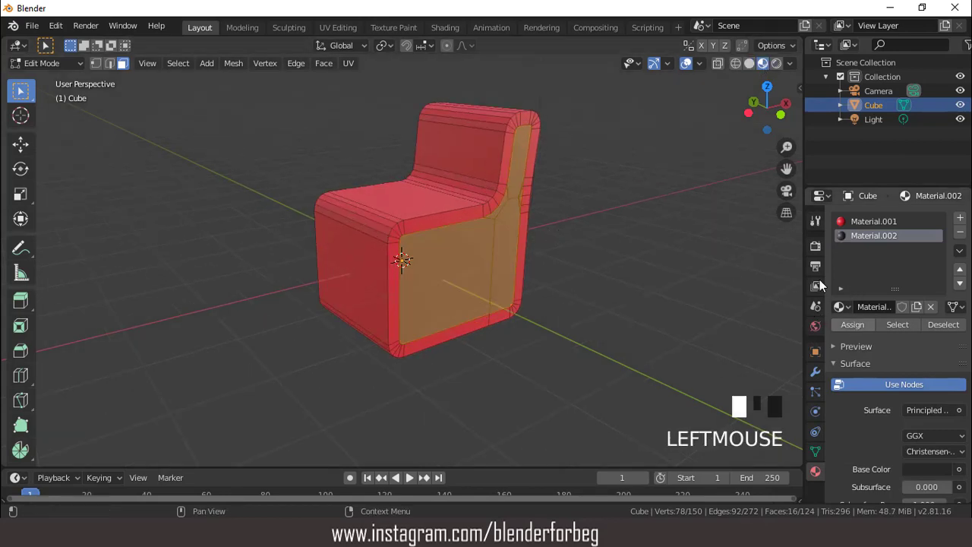
click(685, 64)
click(685, 65)
click(748, 63)
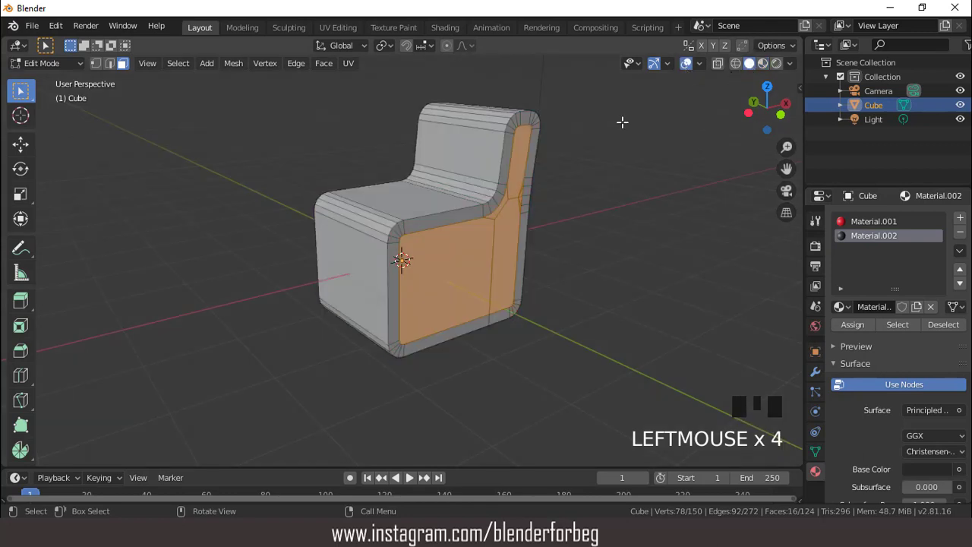
Add four loop cuts around the inset border of the chair side facing the view, with a slide factor of about -0.055
scroll(661, 147, down, 2)
mouse_move(661, 147)
middle_down()
mouse_move(484, 145)
mouse_move(504, 174)
mouse_move(588, 167)
middle_up()
scroll(504, 174, up, 3)
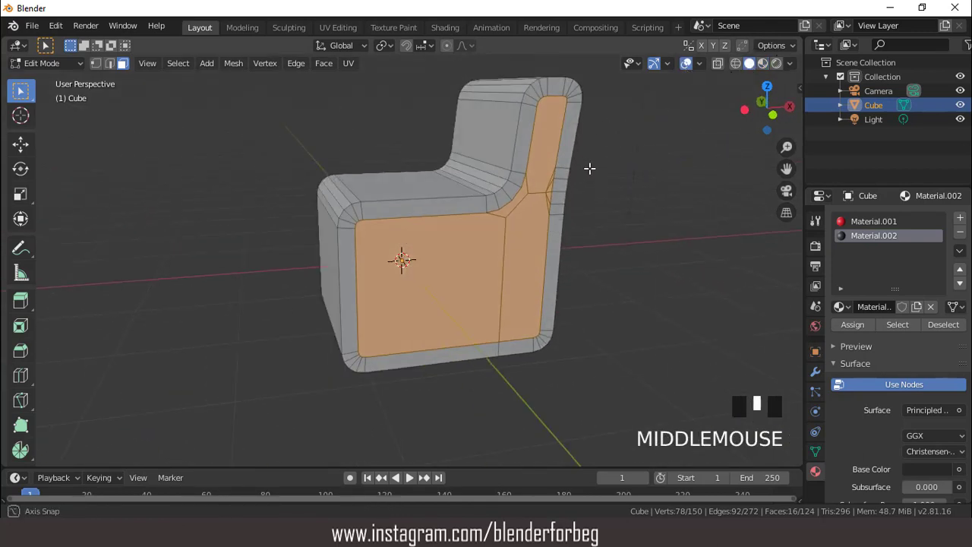
alt+click(363, 211)
scroll(362, 211, up, 1)
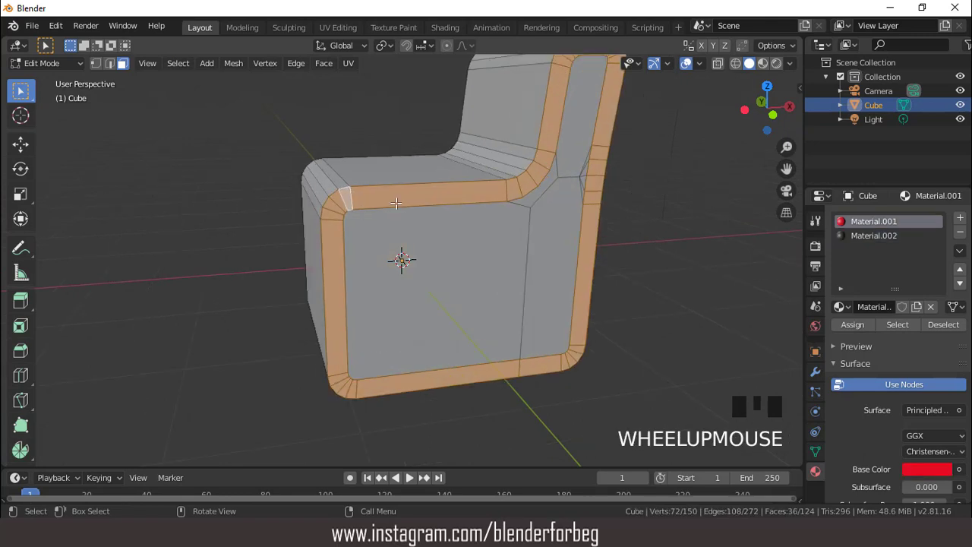
key(ctrl+r)
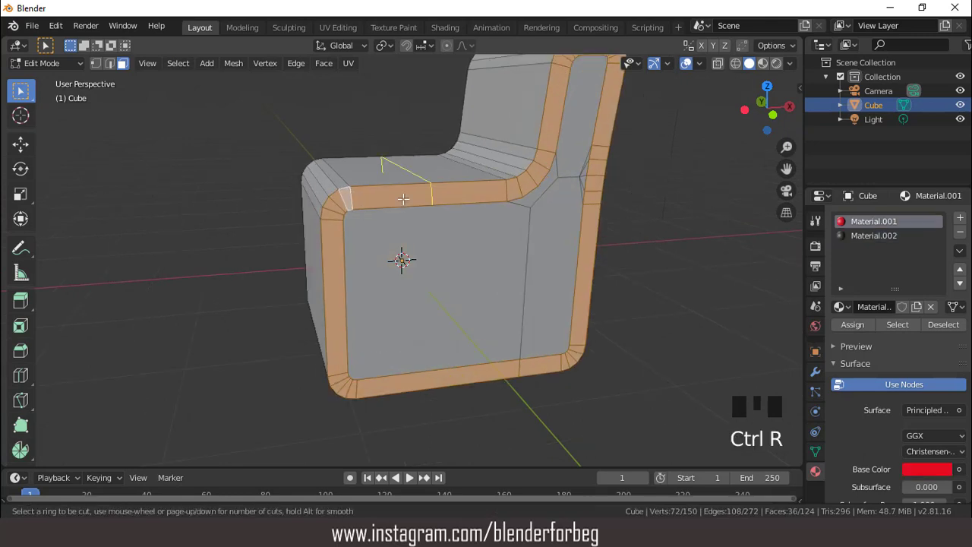
click(344, 205)
click(343, 204)
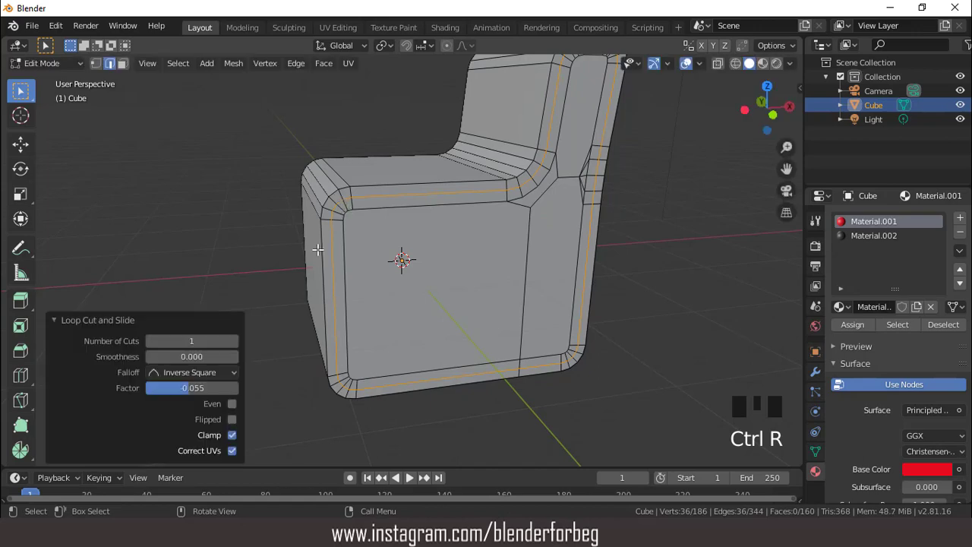
click(233, 343)
click(233, 343)
click(233, 343)
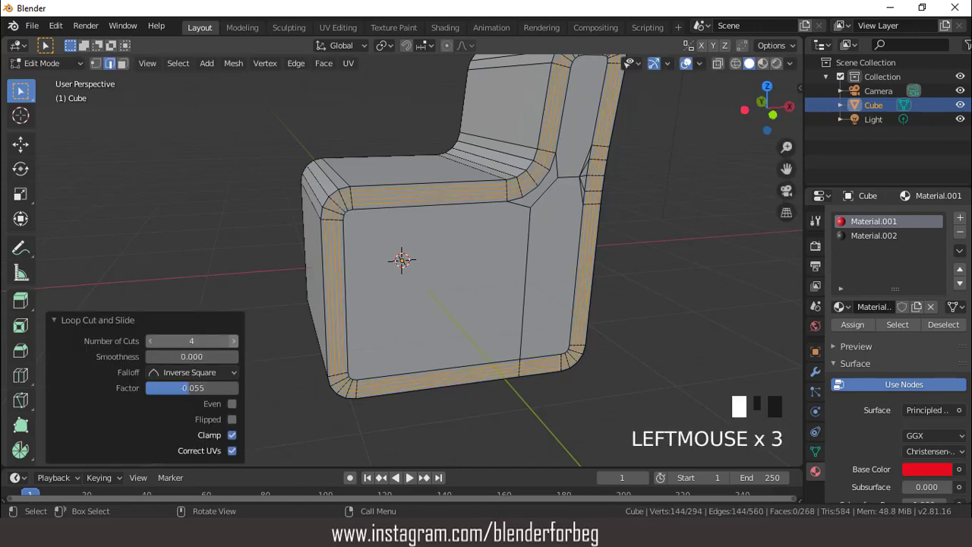
Set the smoothness of the border loop cuts to 1.430 so the side rim bulges outward
middle_drag(408, 143, 479, 141)
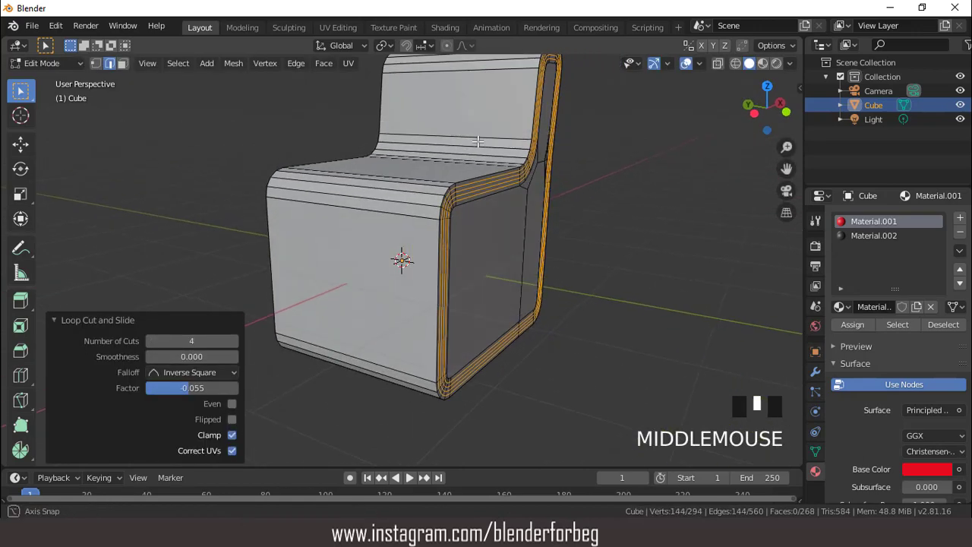
drag(192, 356, 281, 356)
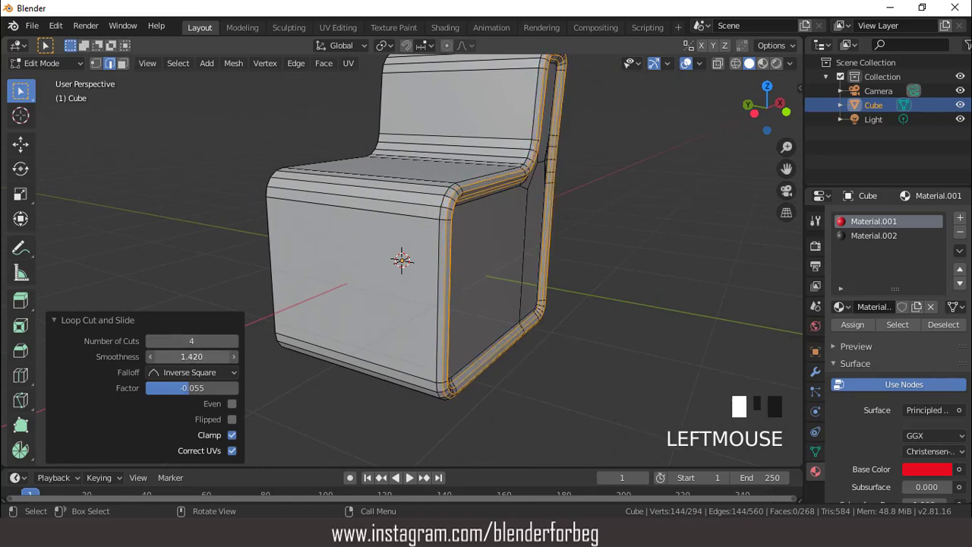
middle_drag(260, 324, 437, 228)
click(196, 356)
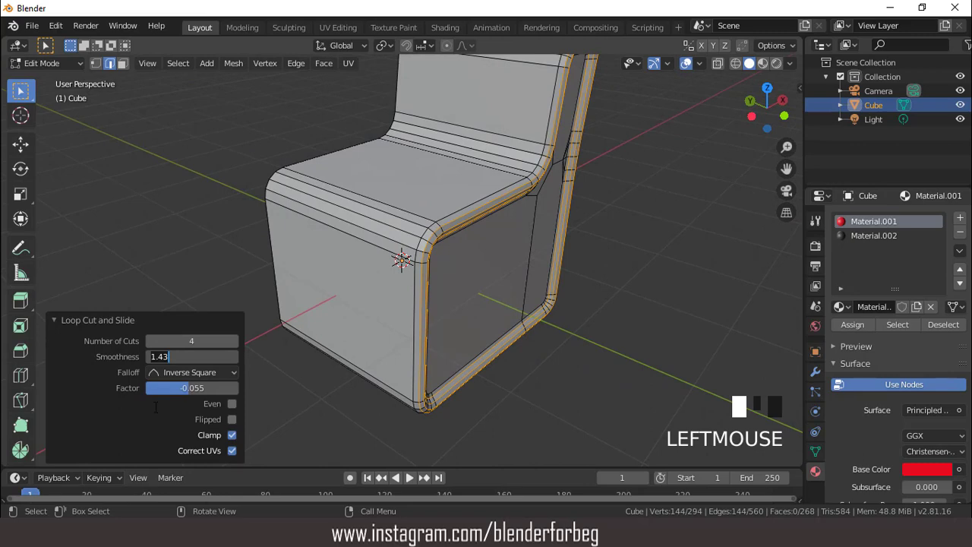
key(Return)
Add four centred loop cuts around the opposite side's inset border with a smoothness of 1.430
middle_drag(357, 218, 426, 189)
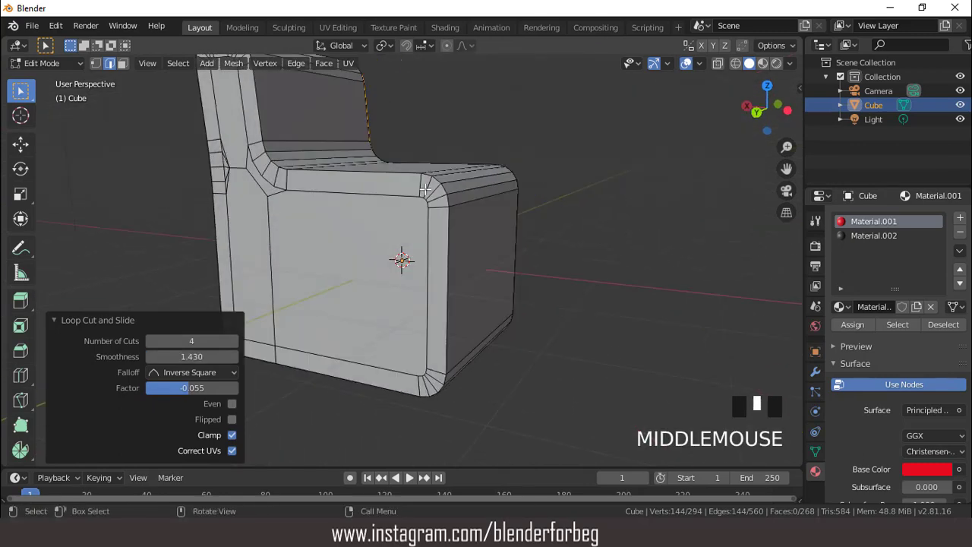
click(426, 188)
key(ctrl+r)
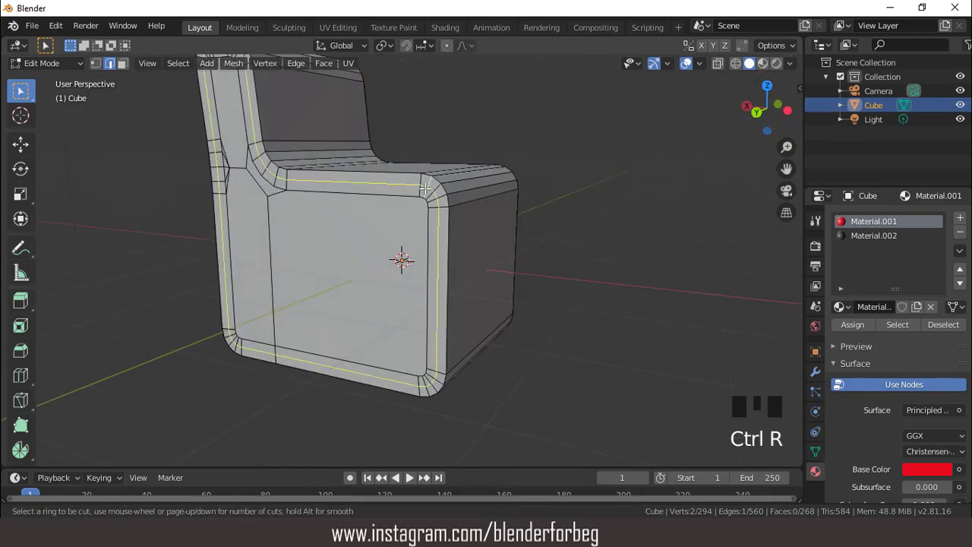
click(425, 189)
right_click(323, 238)
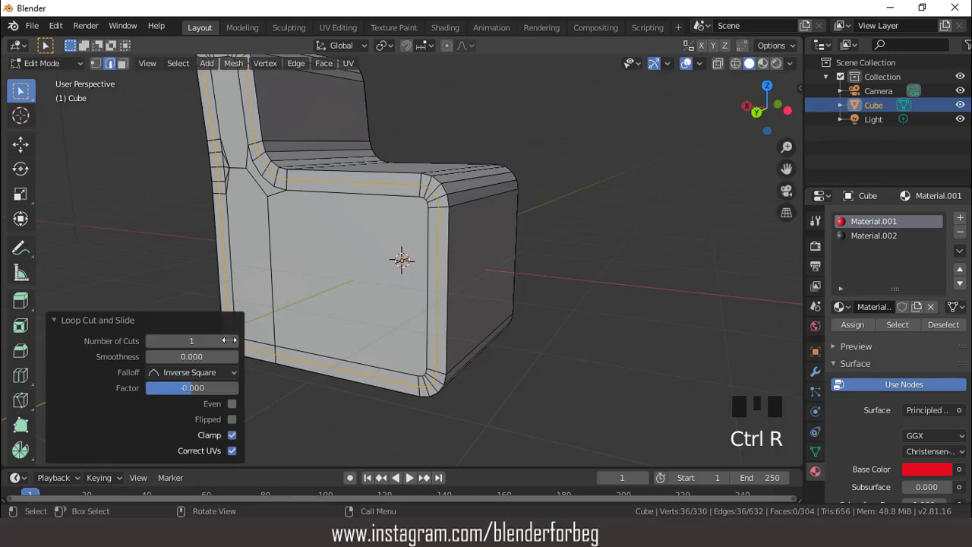
click(229, 340)
click(229, 340)
click(229, 340)
double_click(191, 357)
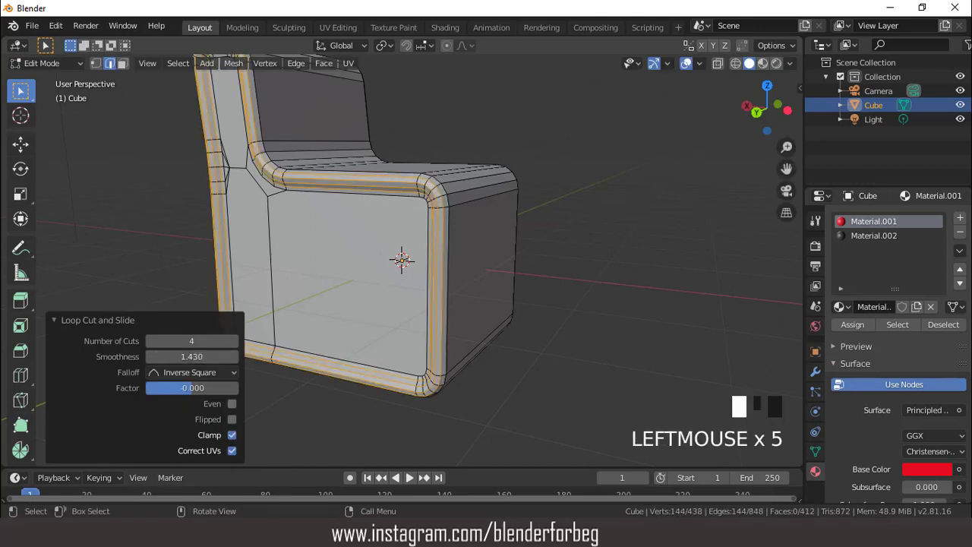
key(Return)
Return the chair to Object Mode and set its Z rotation to 90°
scroll(449, 223, down, 2)
middle_drag(506, 228, 362, 237)
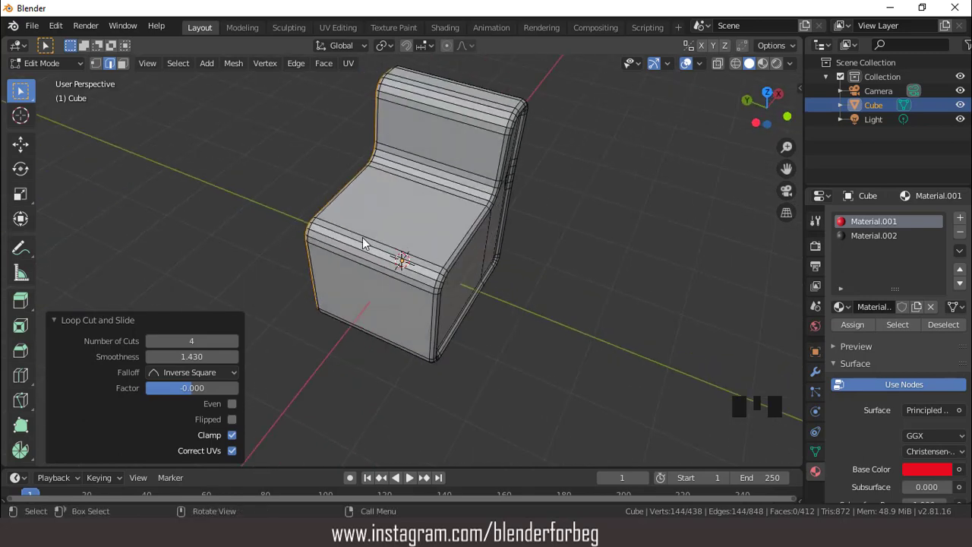
key(KP_7)
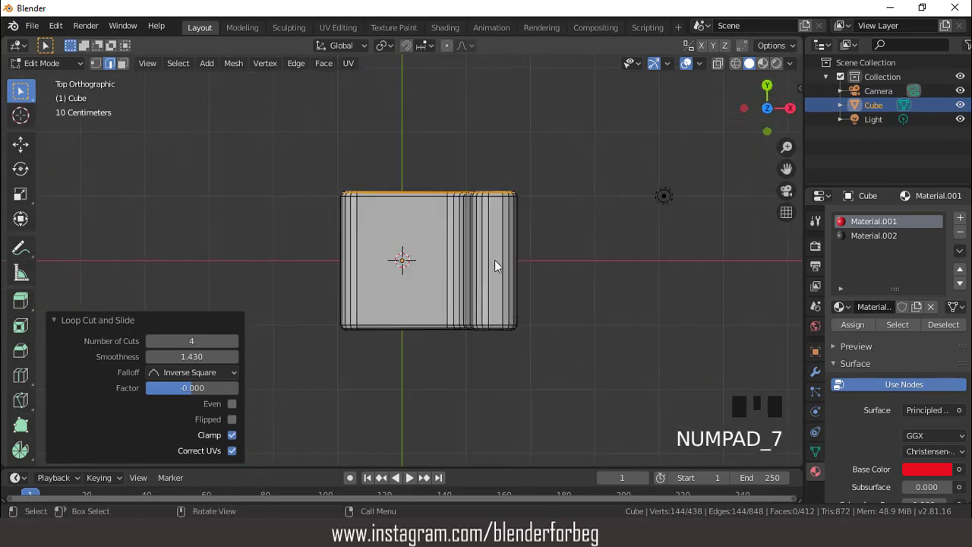
key(Tab)
scroll(537, 291, up, 1)
scroll(540, 300, down, 3)
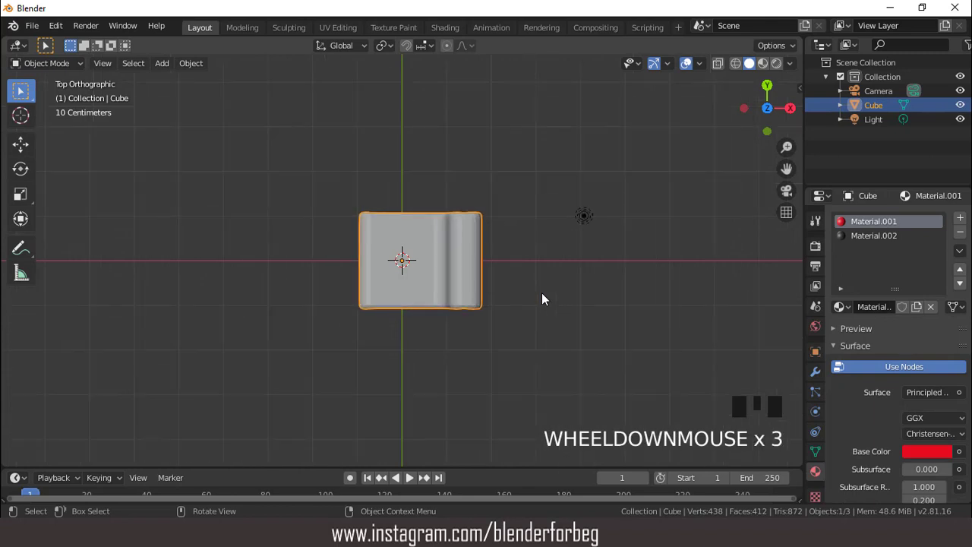
middle_drag(673, 314, 492, 230)
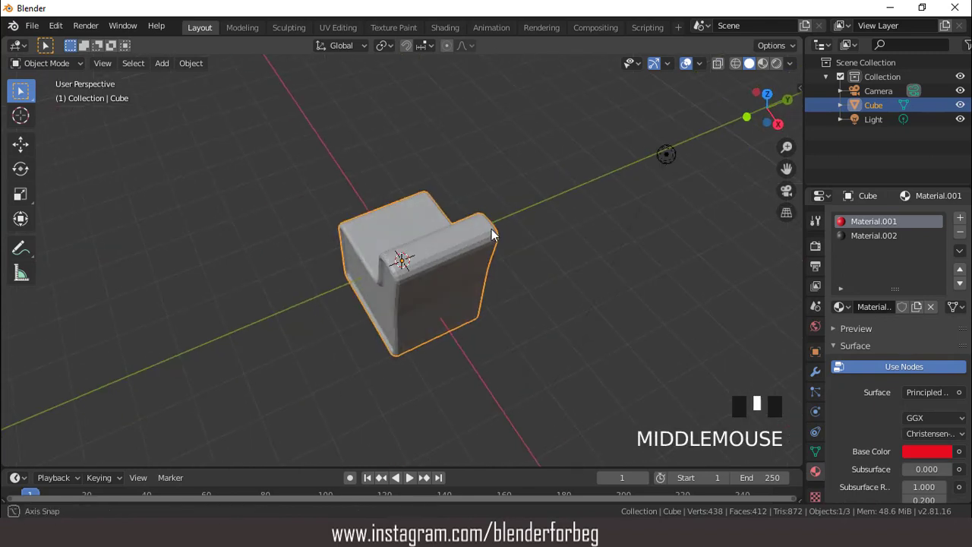
click(816, 355)
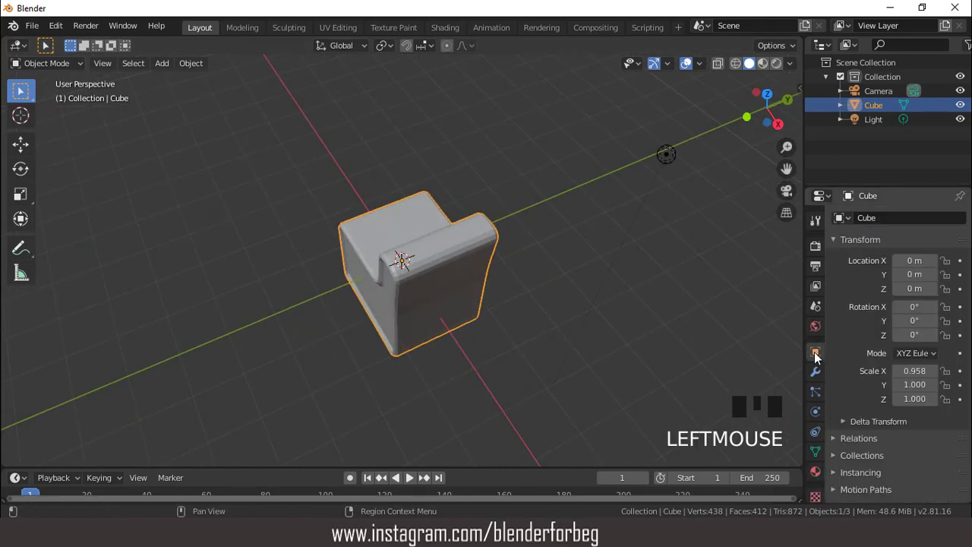
double_click(914, 335)
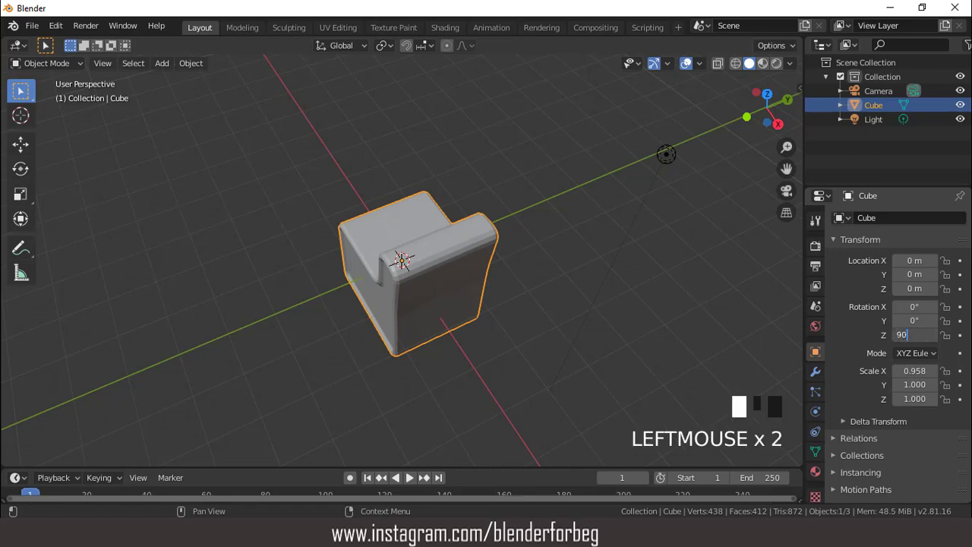
key(Return)
Narrow the chair in top view by scaling it along the global X axis to about 0.759
scroll(517, 256, down, 2)
scroll(516, 256, up, 1)
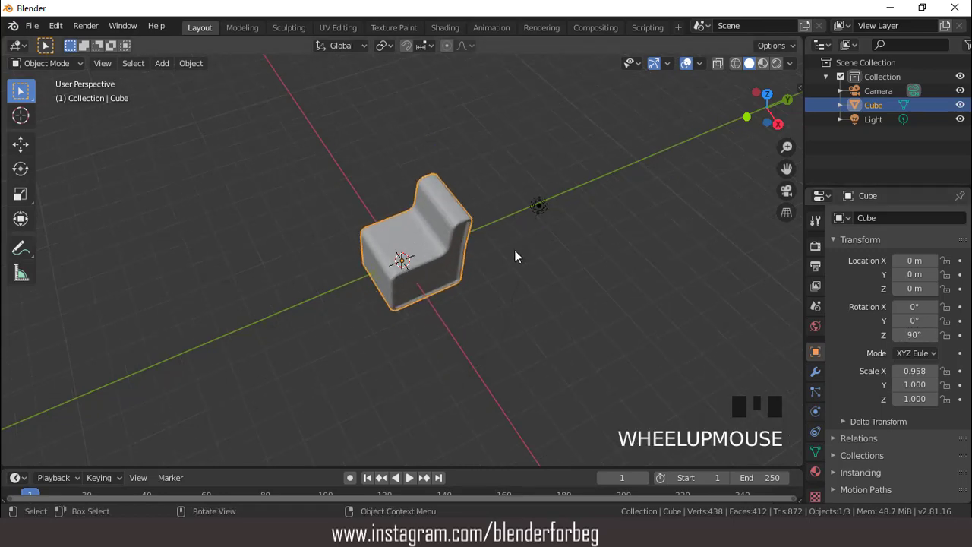
scroll(517, 256, down, 2)
middle_drag(517, 256, 425, 206)
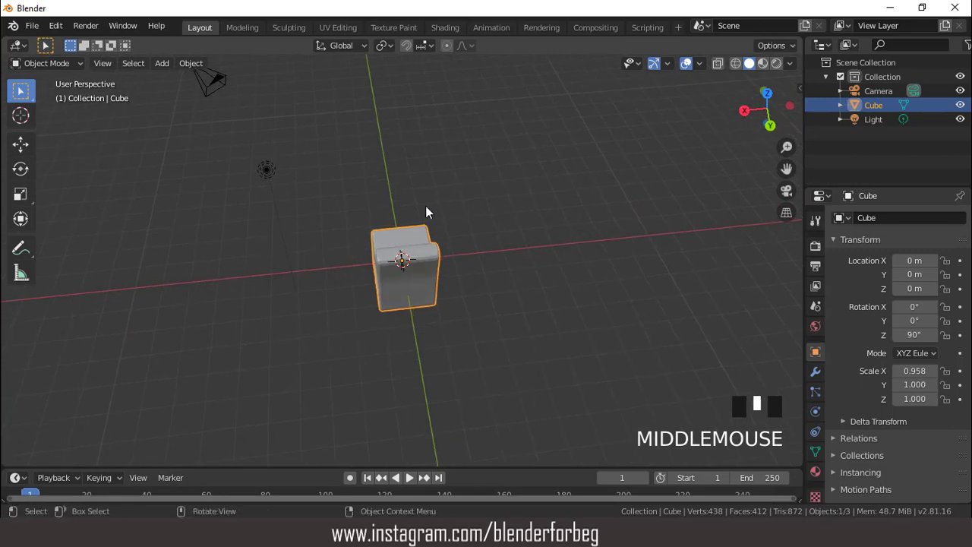
key(KP_7)
scroll(426, 206, up, 2)
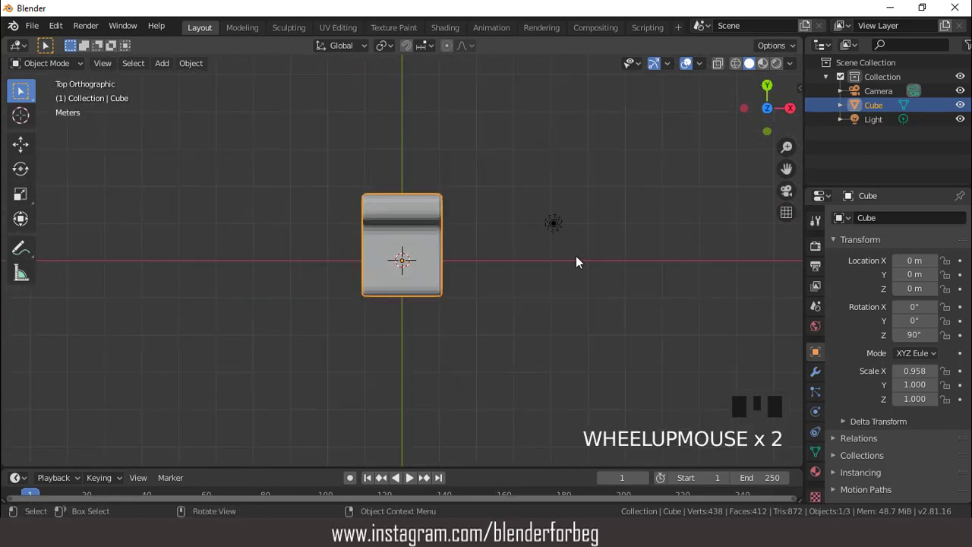
key(s)
key(x)
click(481, 257)
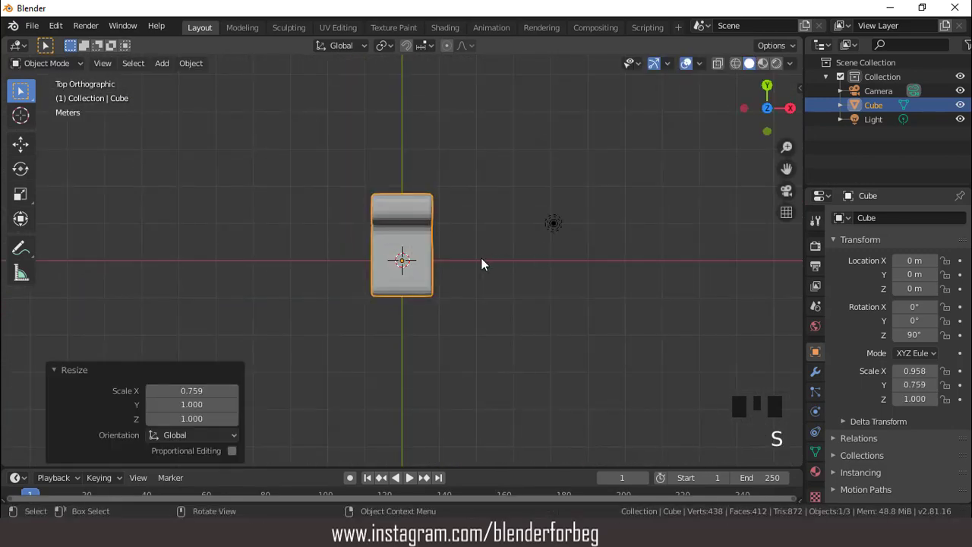
Apply the chair's location, rotation and scale
scroll(475, 258, up, 2)
middle_drag(475, 257, 451, 119)
scroll(449, 168, up, 2)
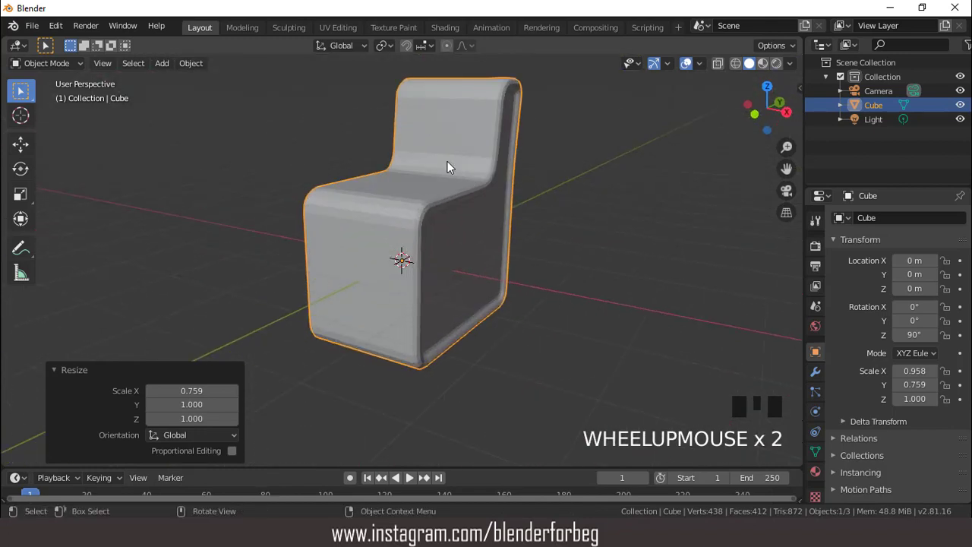
scroll(448, 162, up, 2)
scroll(458, 151, down, 2)
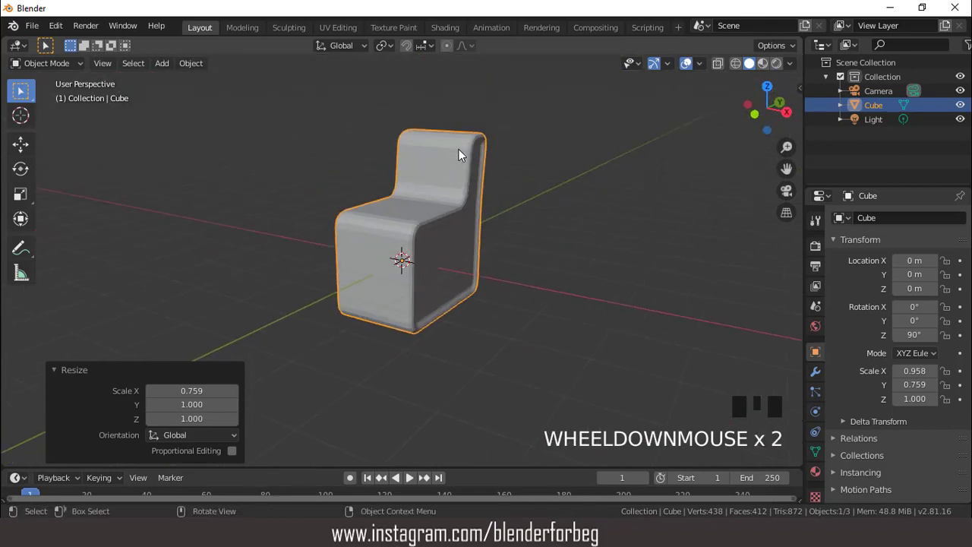
key(ctrl+a)
click(459, 149)
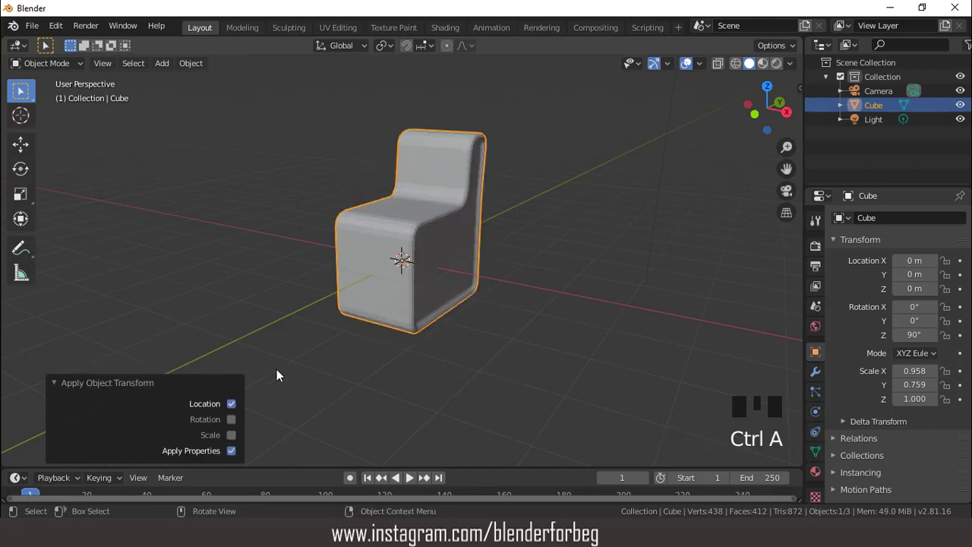
click(231, 435)
click(231, 420)
scroll(410, 258, down, 4)
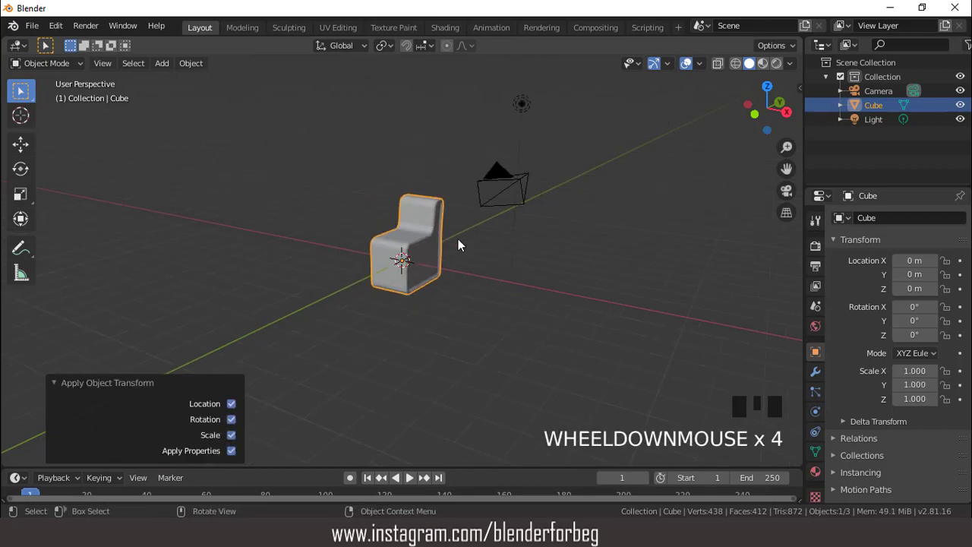
Add an Array modifier to the chair
middle_drag(458, 239, 391, 258)
scroll(390, 260, up, 4)
click(815, 371)
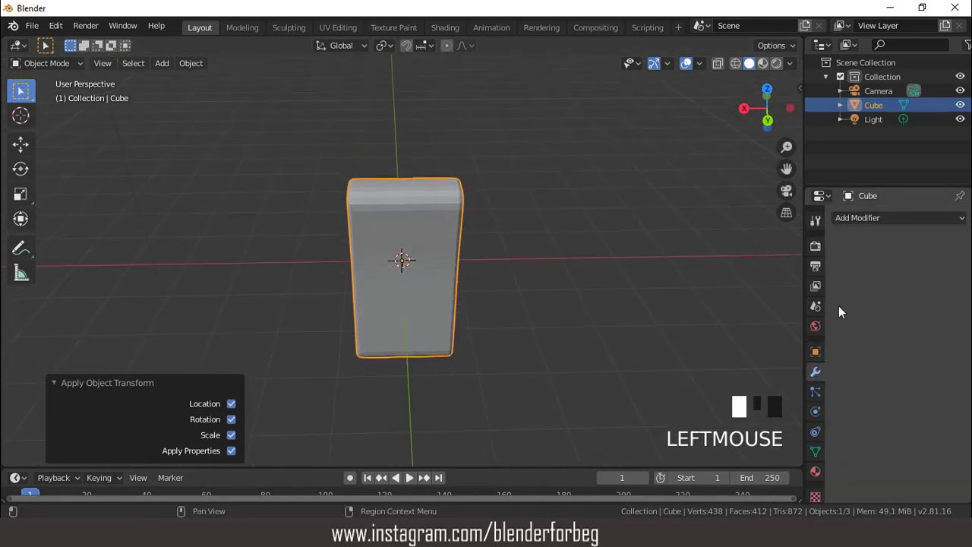
click(873, 218)
scroll(477, 240, down, 3)
middle_drag(488, 230, 541, 240)
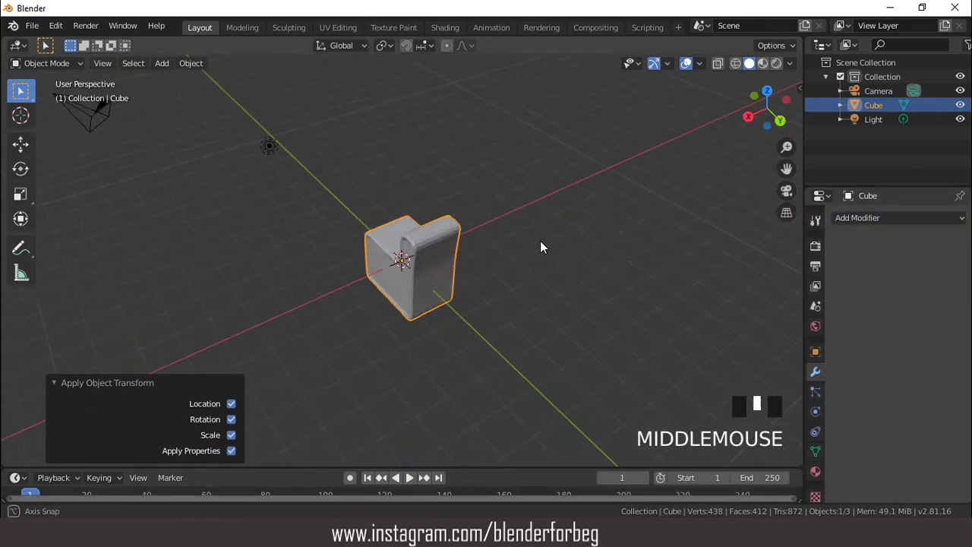
click(863, 218)
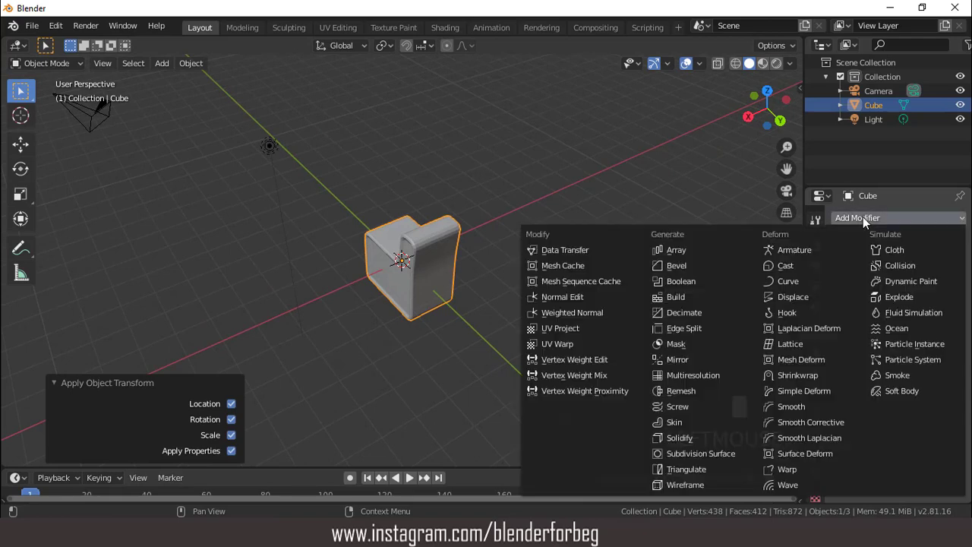
click(699, 249)
Raise the array's count to 15 to form a long row of chairs along the X axis
click(962, 297)
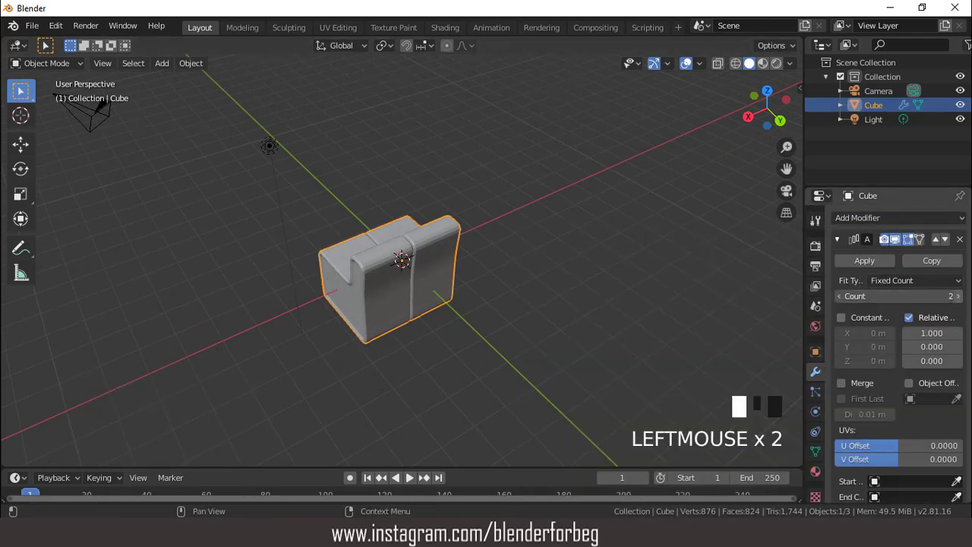
click(962, 297)
click(962, 297)
click(962, 297)
click(962, 297)
click(962, 297)
scroll(432, 237, down, 3)
middle_drag(431, 238, 707, 232)
click(960, 297)
click(960, 297)
click(960, 297)
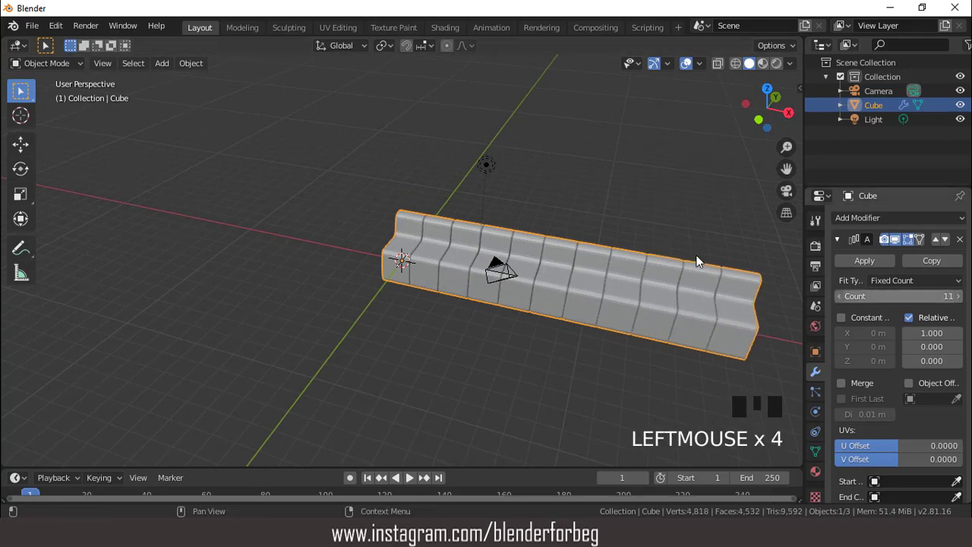
scroll(620, 250, down, 4)
middle_drag(620, 250, 843, 318)
click(960, 297)
click(961, 297)
click(960, 297)
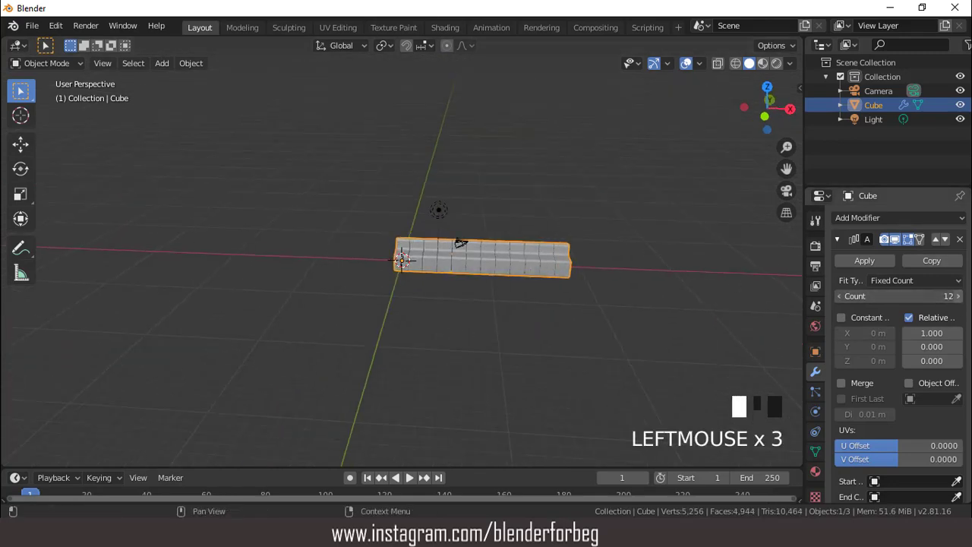
click(961, 297)
click(565, 252)
scroll(562, 257, down, 3)
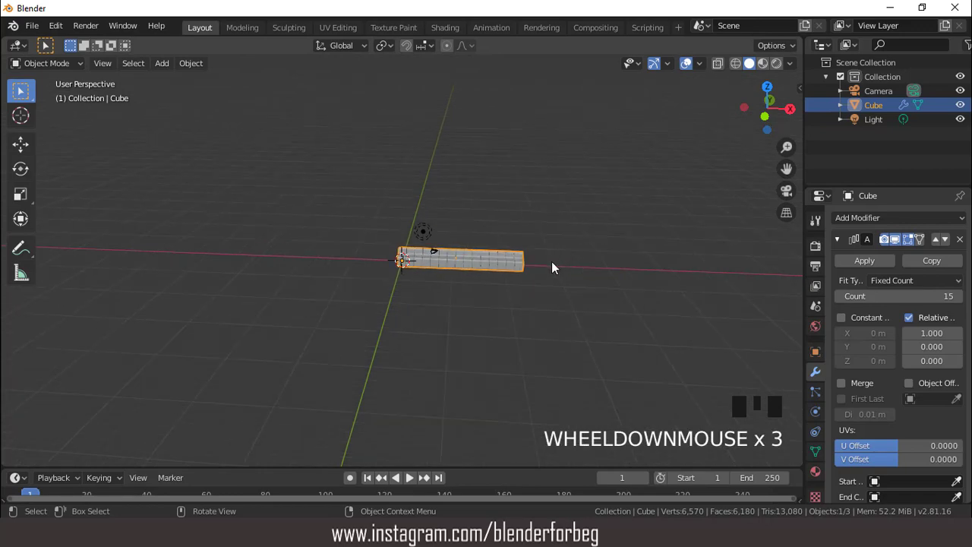
Collapse the Array modifier's settings and add a Simple Deform modifier to the row of chairs
middle_drag(552, 265, 458, 267)
scroll(467, 258, up, 4)
scroll(471, 262, up, 1)
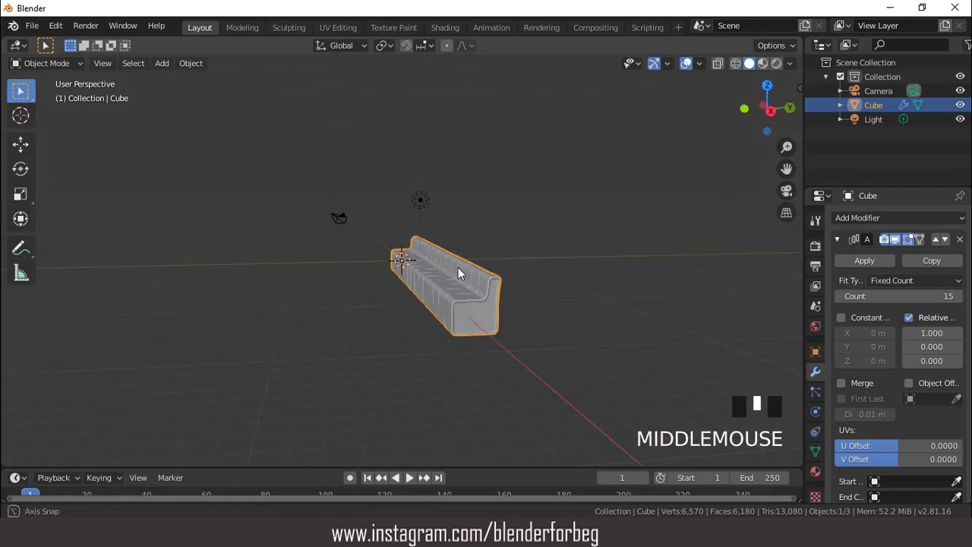
scroll(458, 267, up, 2)
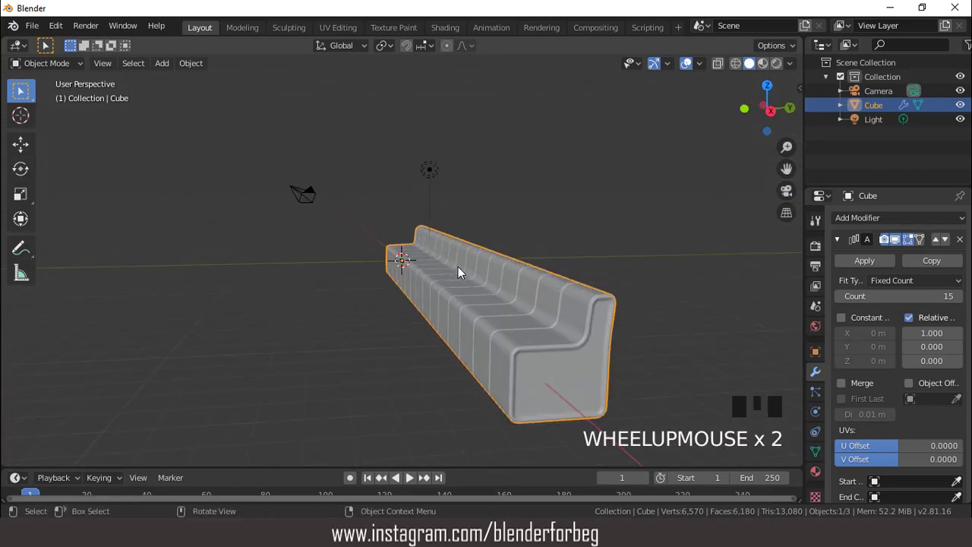
click(840, 240)
click(845, 220)
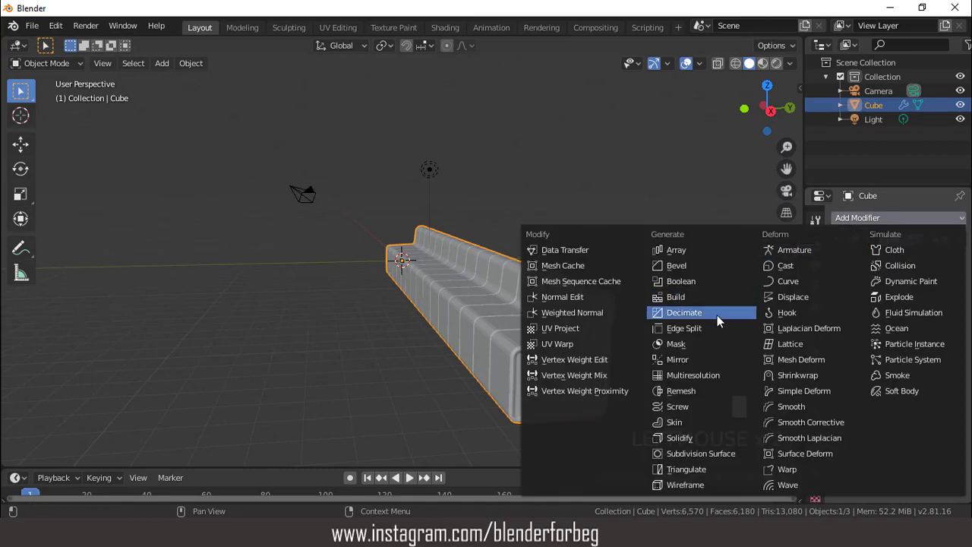
click(809, 390)
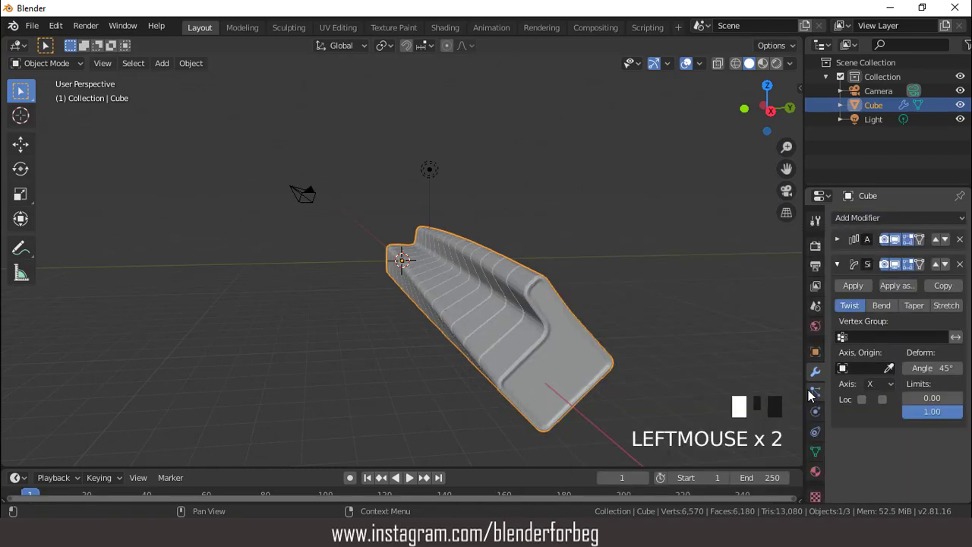
Set the Simple Deform modifier to Bend around the Z axis
click(880, 305)
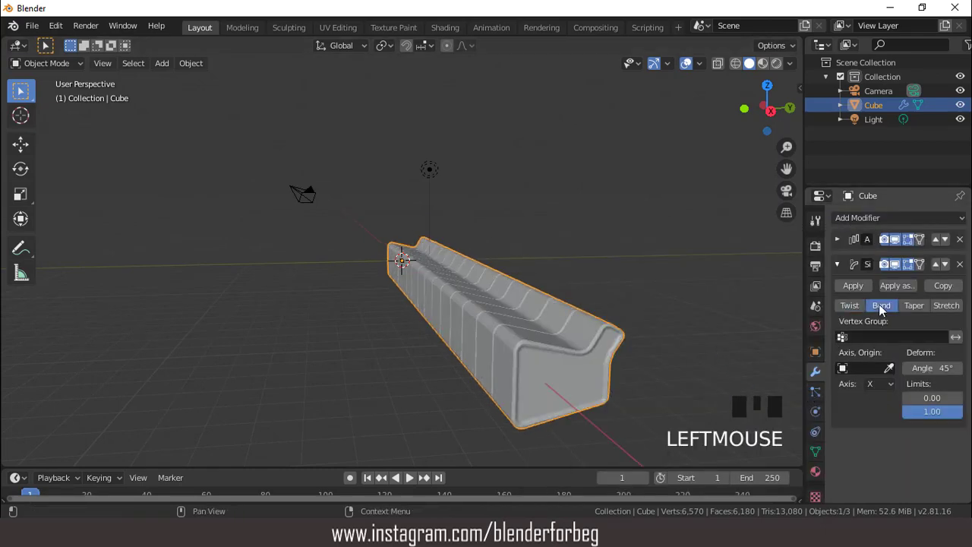
click(875, 382)
click(878, 435)
scroll(687, 336, down, 3)
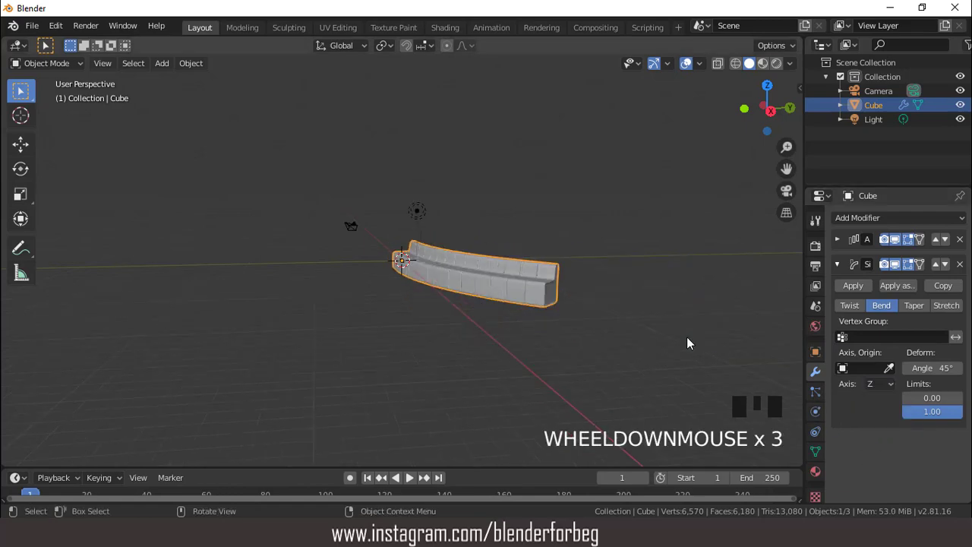
middle_drag(686, 336, 616, 318)
scroll(579, 307, up, 2)
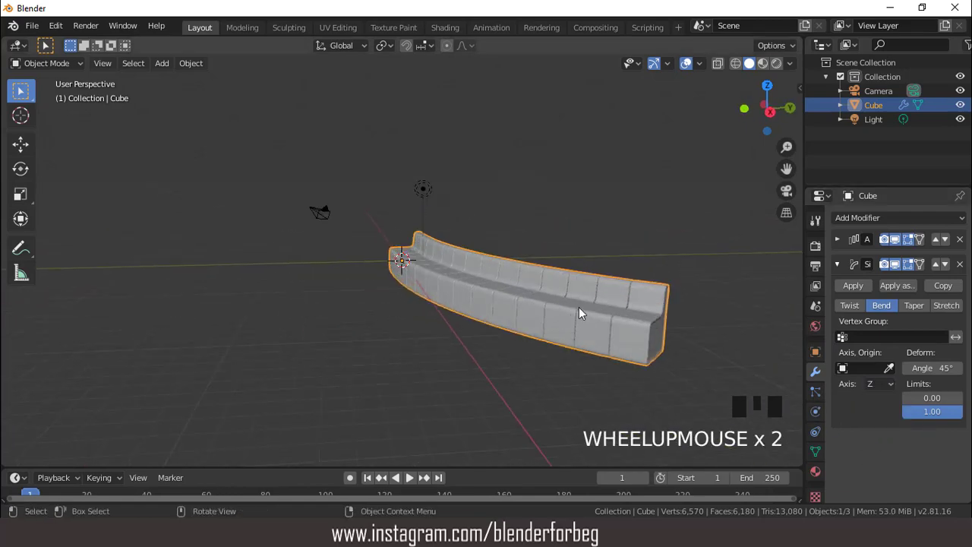
Reverse the bend direction by setting the deform angle to -45°
click(935, 367)
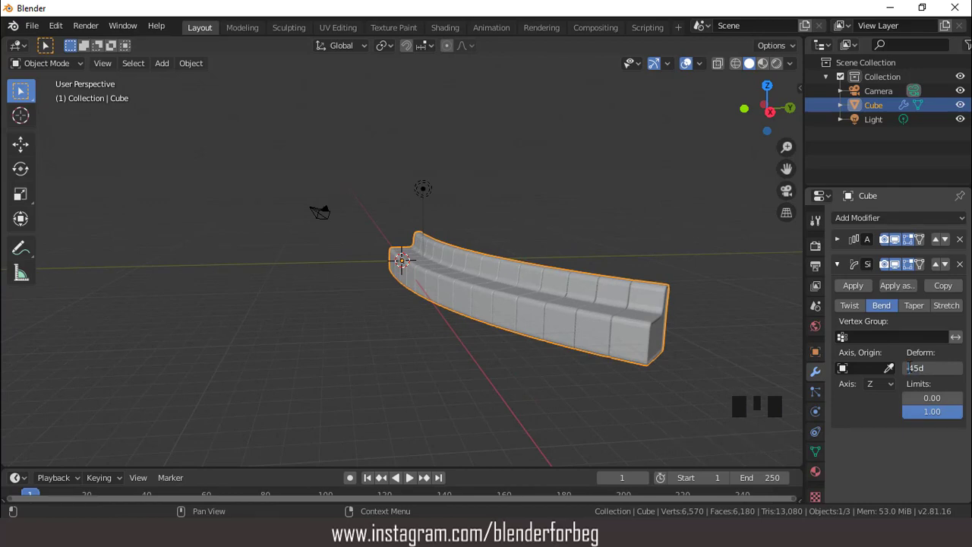
text(-)
key(Return)
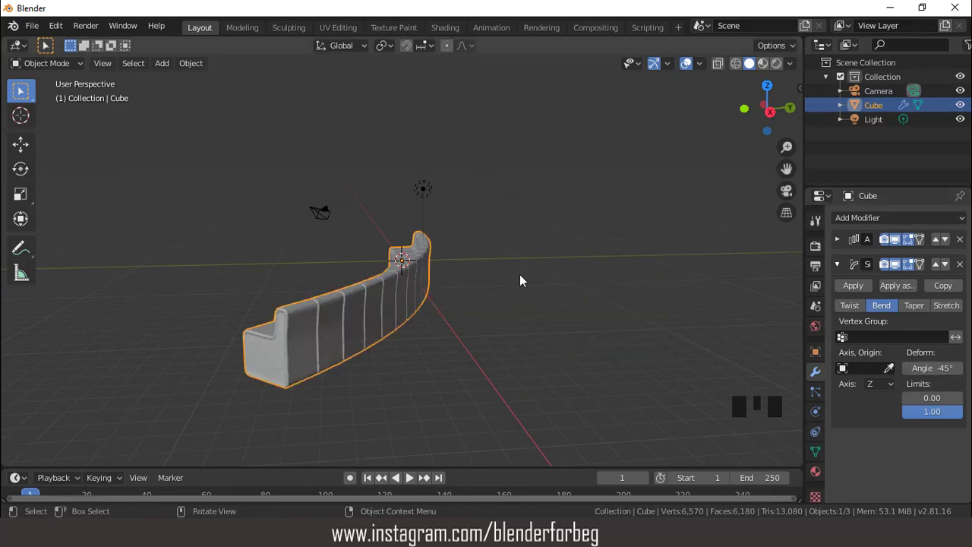
scroll(520, 274, down, 2)
middle_drag(450, 258, 529, 255)
scroll(523, 263, up, 2)
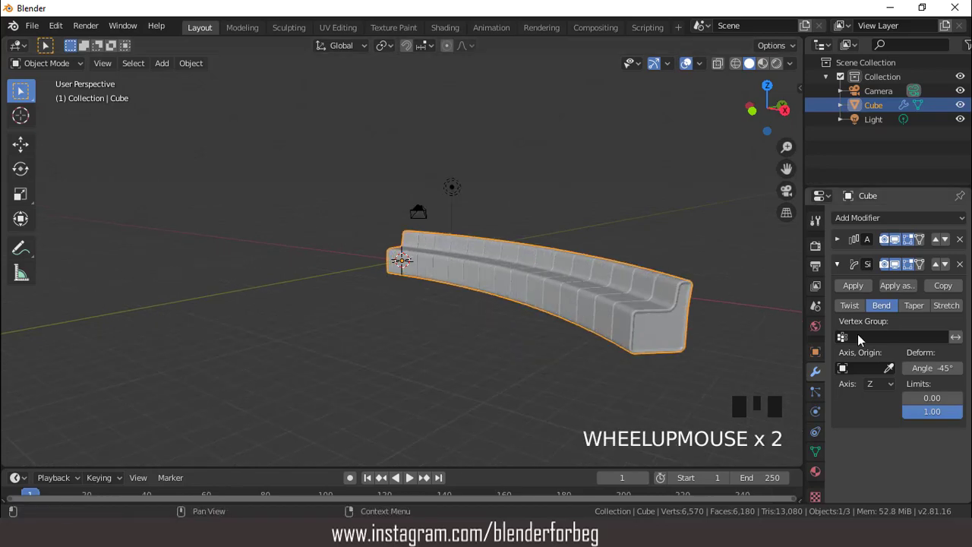
Tighten the curve of the seating row by setting the bend angle to about -144°
drag(932, 368, 819, 368)
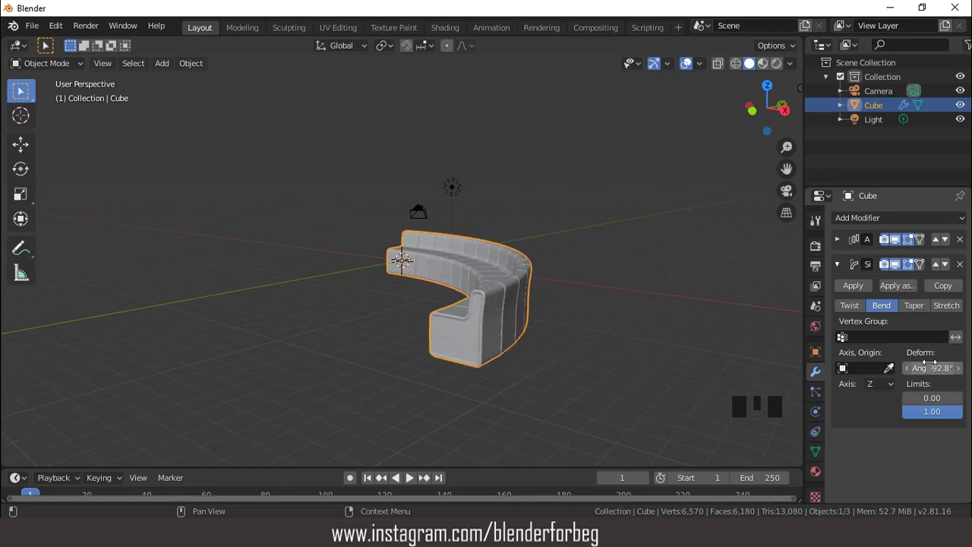
scroll(441, 265, down, 2)
middle_drag(442, 265, 473, 273)
scroll(460, 267, up, 2)
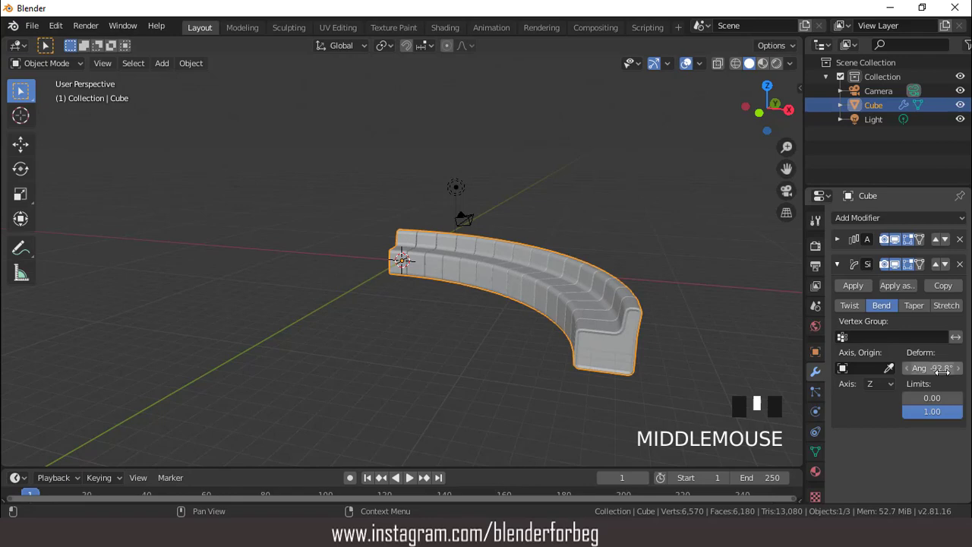
drag(936, 364, 900, 364)
middle_drag(470, 243, 599, 234)
scroll(526, 236, up, 2)
scroll(527, 237, down, 2)
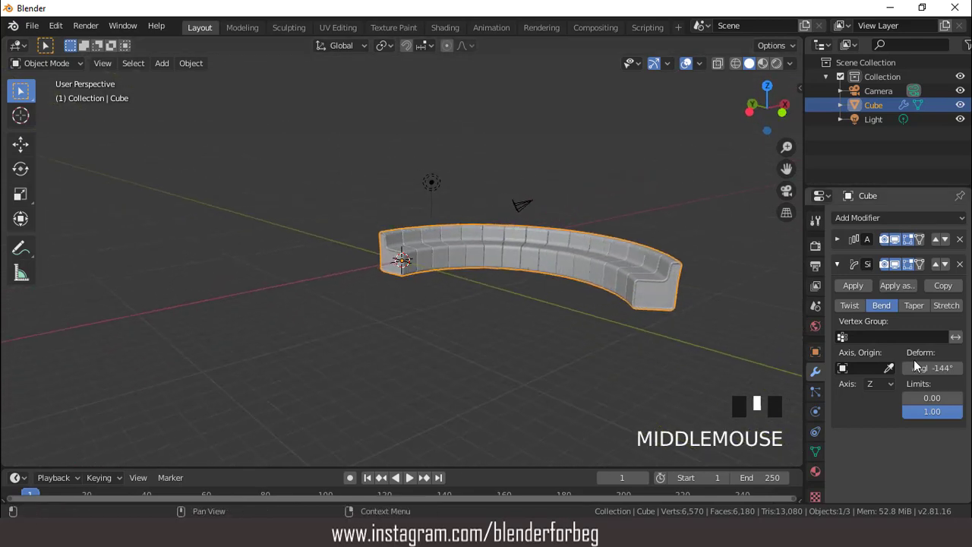
middle_drag(740, 288, 645, 279)
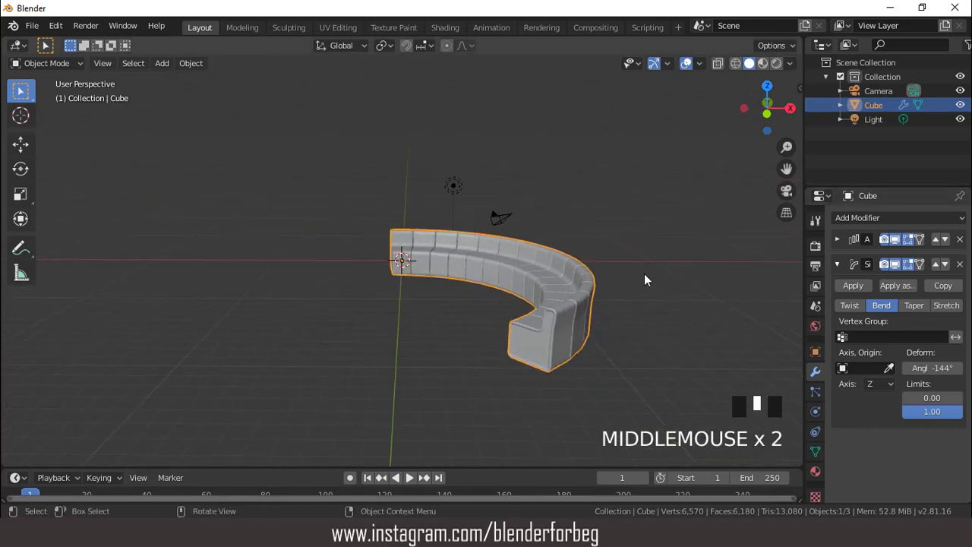
scroll(673, 114, down, 2)
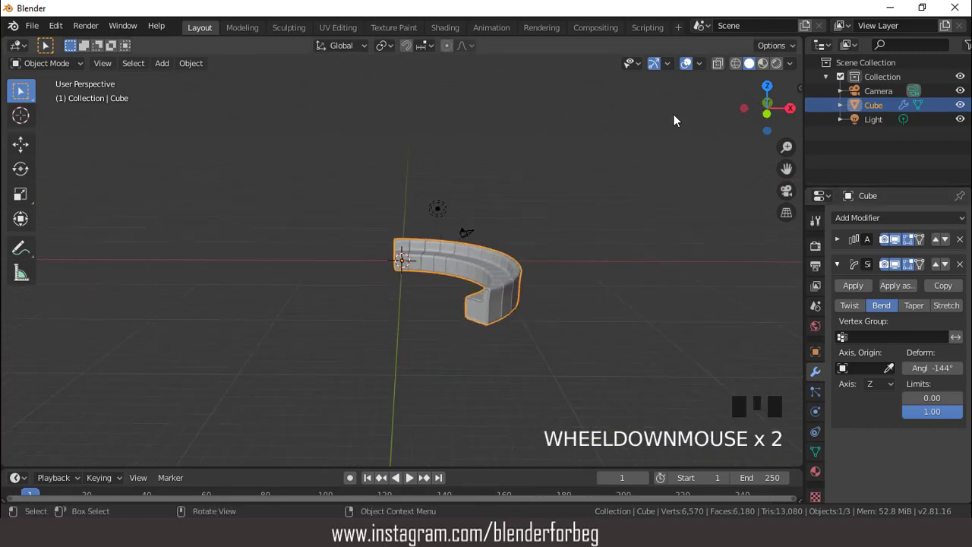
Scale the curved seating down uniformly to about 0.375 and check its framing through the camera
key(KP_0)
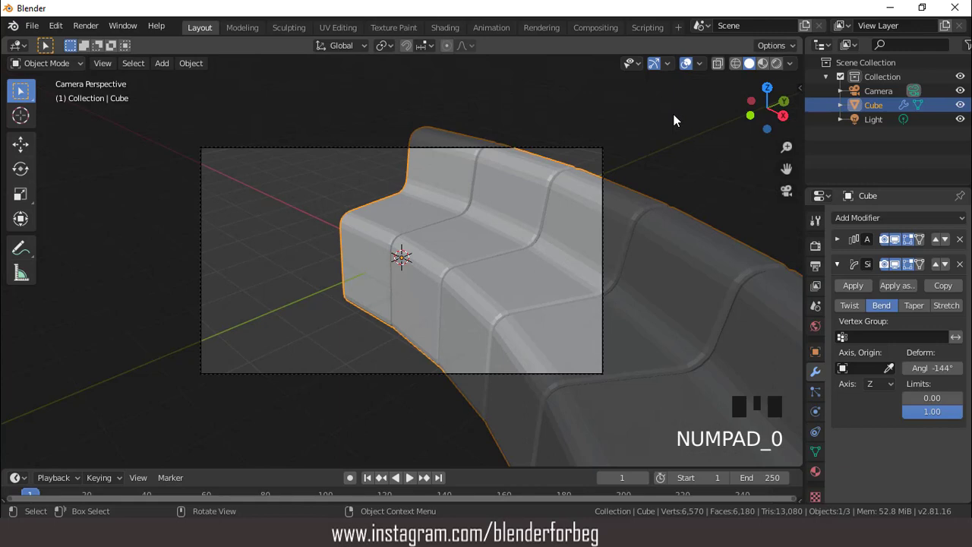
key(KP_0)
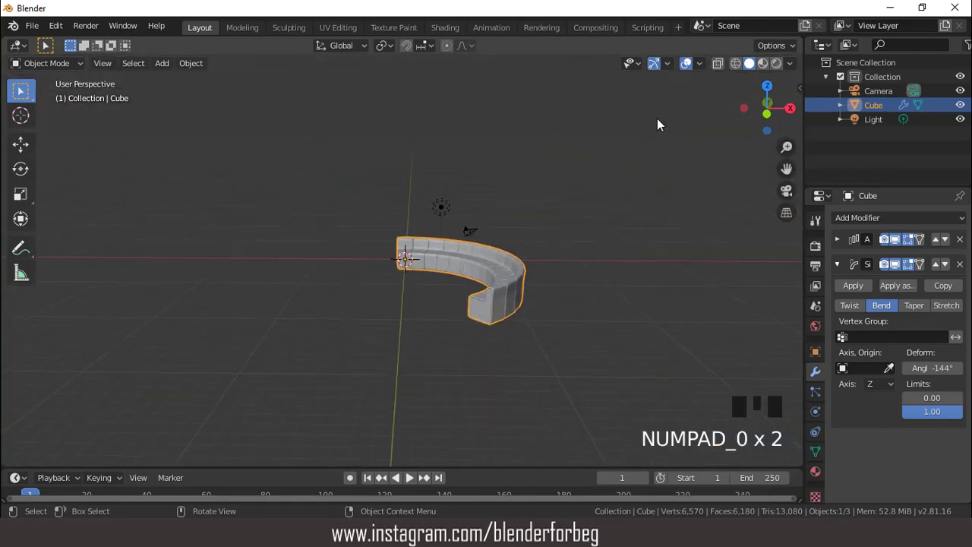
scroll(635, 165, down, 2)
scroll(613, 243, up, 3)
key(s)
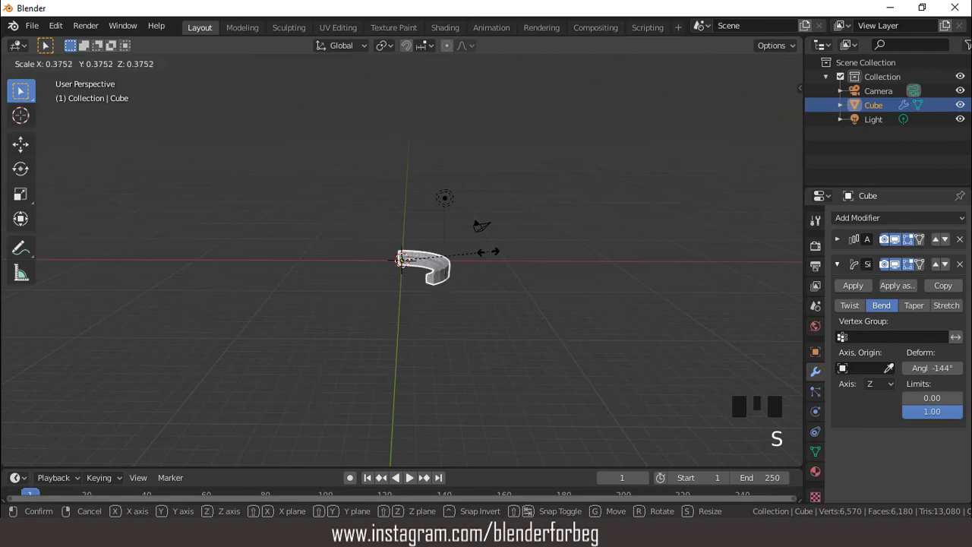
click(436, 272)
scroll(436, 272, up, 5)
key(KP_0)
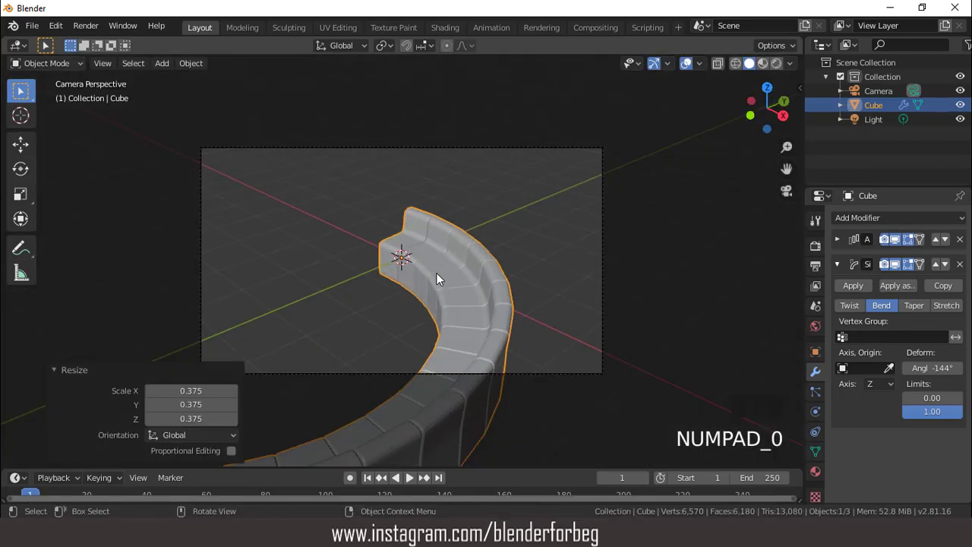
key(KP_0)
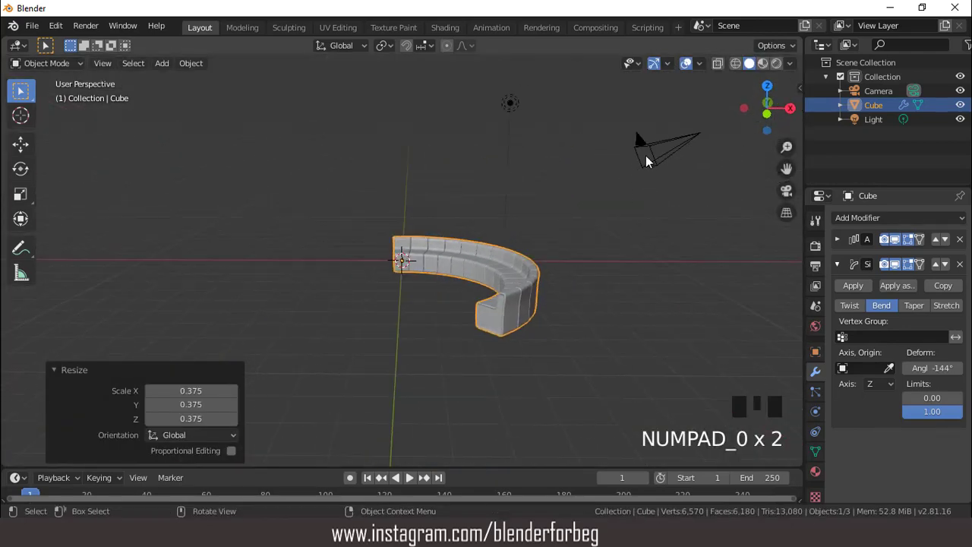
Move the camera in top view by about -10.1 m along X and -2.5 m along Y
click(647, 161)
key(KP_7)
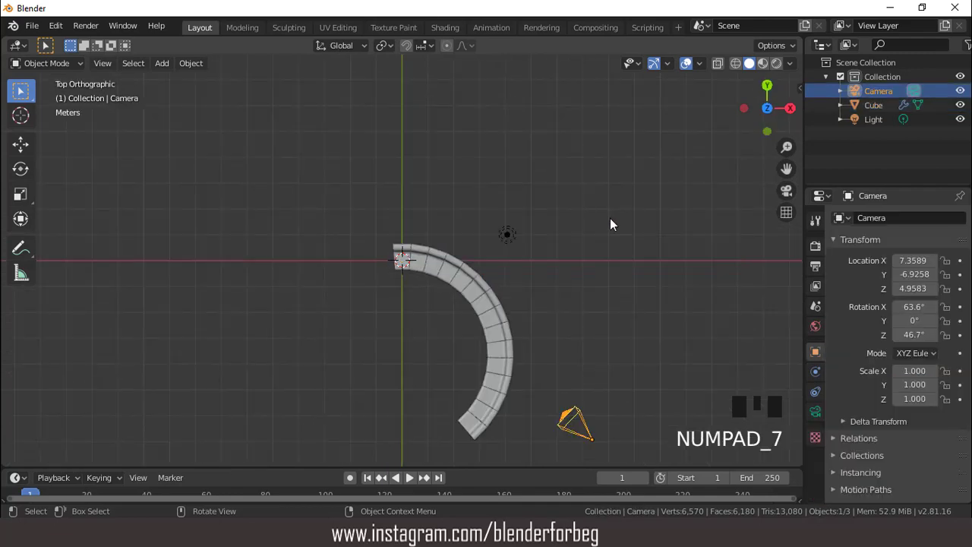
scroll(611, 223, down, 2)
key(g)
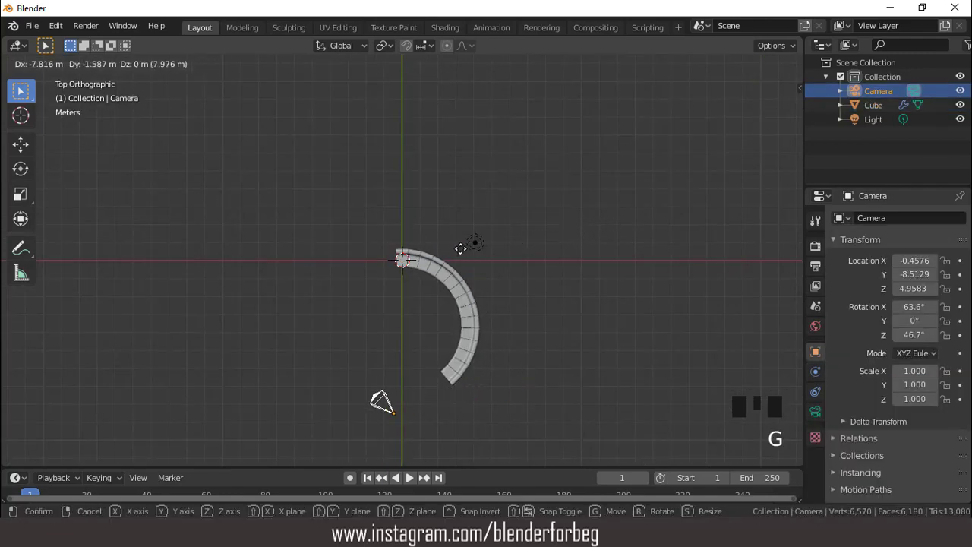
click(429, 263)
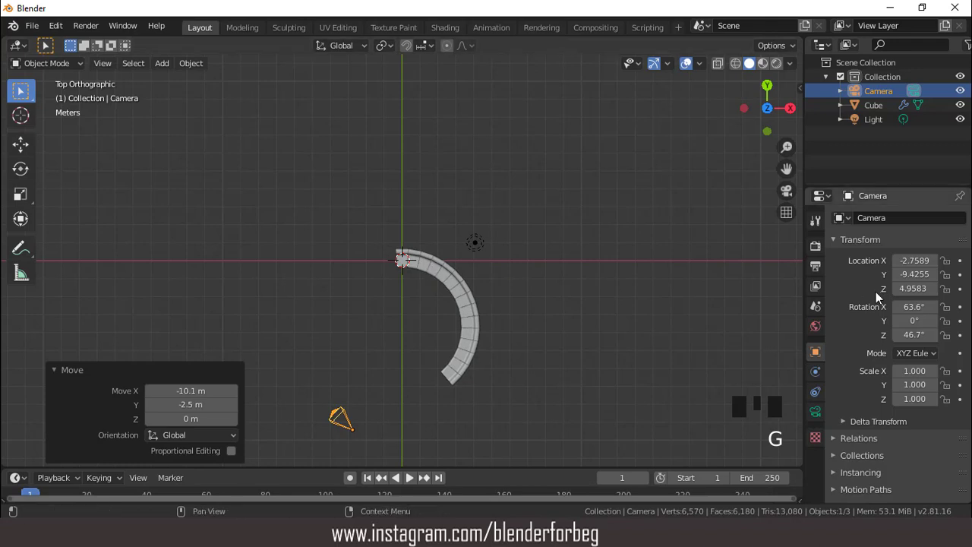
Turn the camera toward the curved seating by setting its Z rotation to about -34°, checking the framing in camera view
click(933, 335)
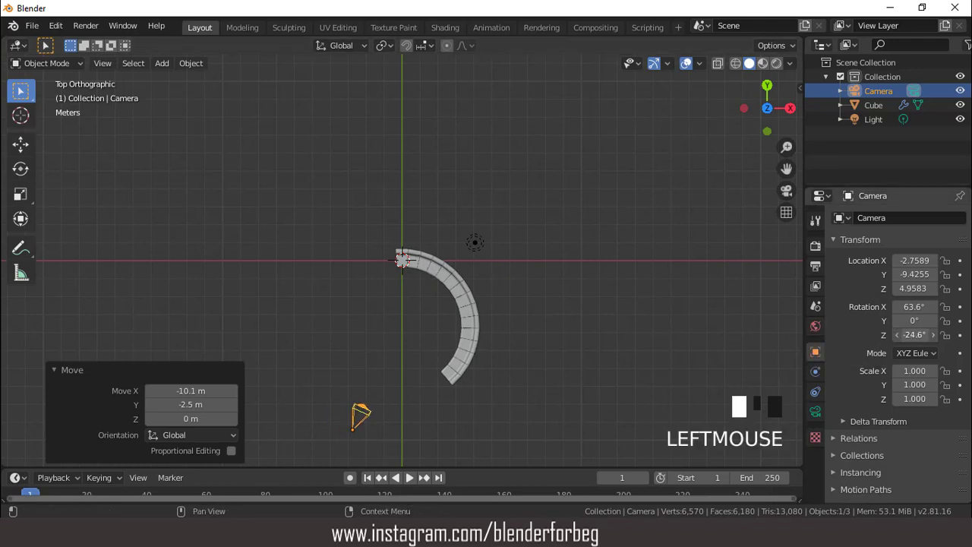
click(657, 226)
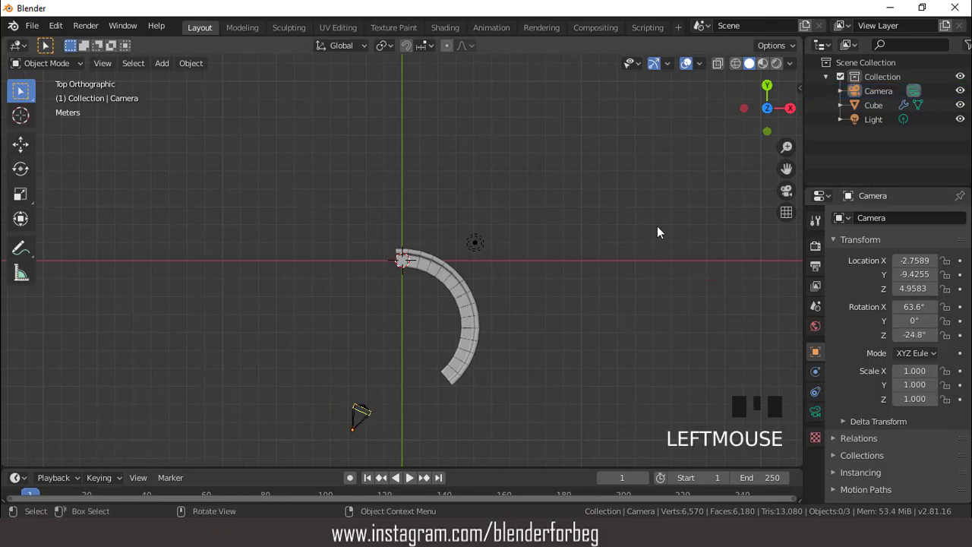
key(KP_0)
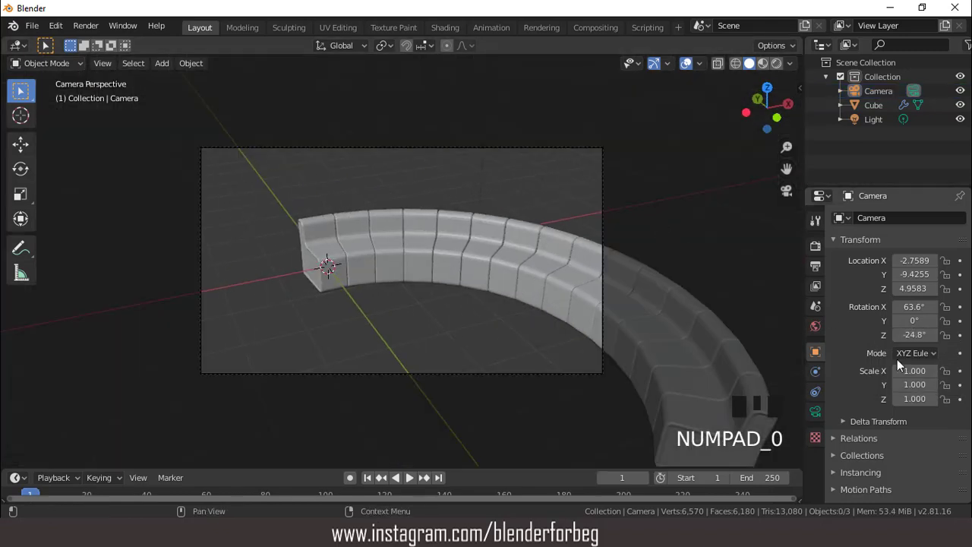
drag(908, 335, 885, 335)
key(g)
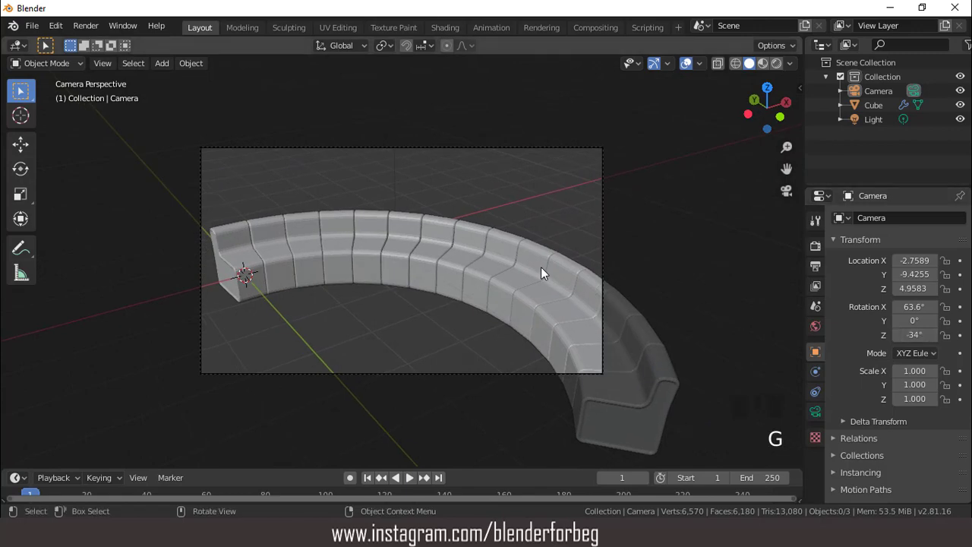
Switch the viewport shading to material preview to show the seating's colours in camera view
key(z)
click(541, 342)
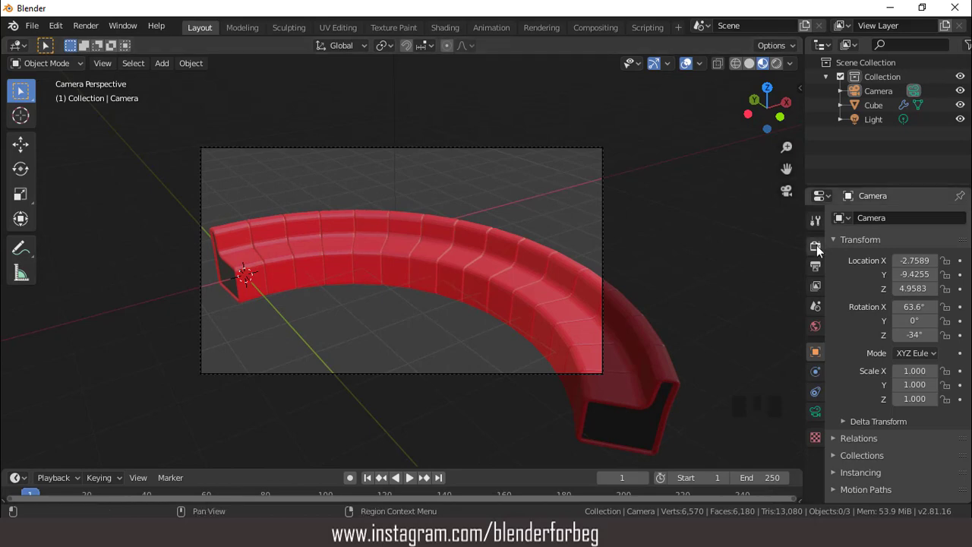
Lower the camera by about 0.433 m along the Z axis while looking through it
click(875, 91)
key(g)
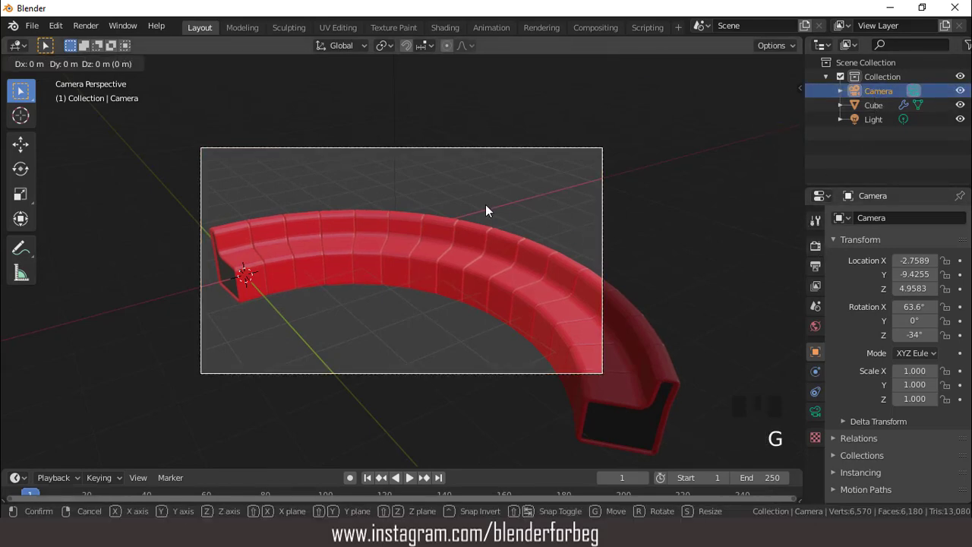
key(z)
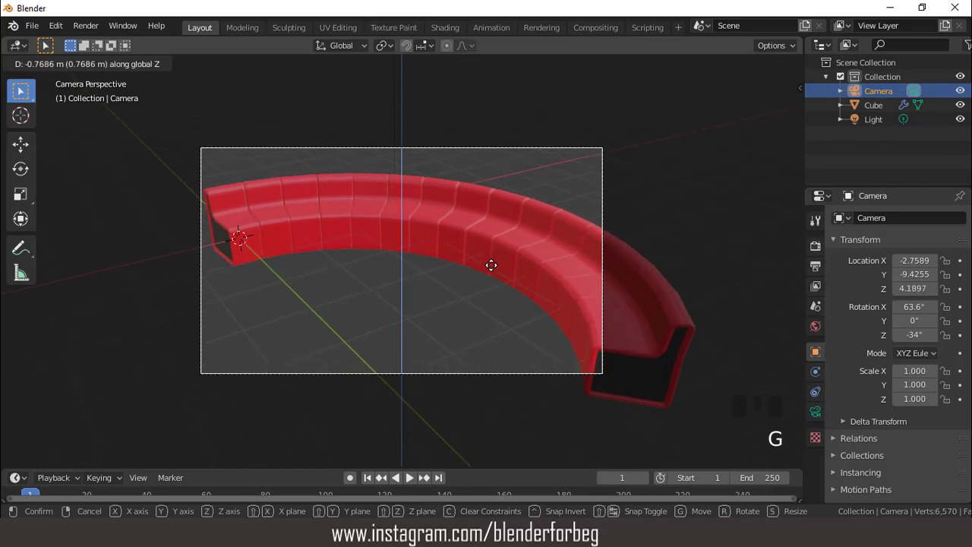
click(495, 245)
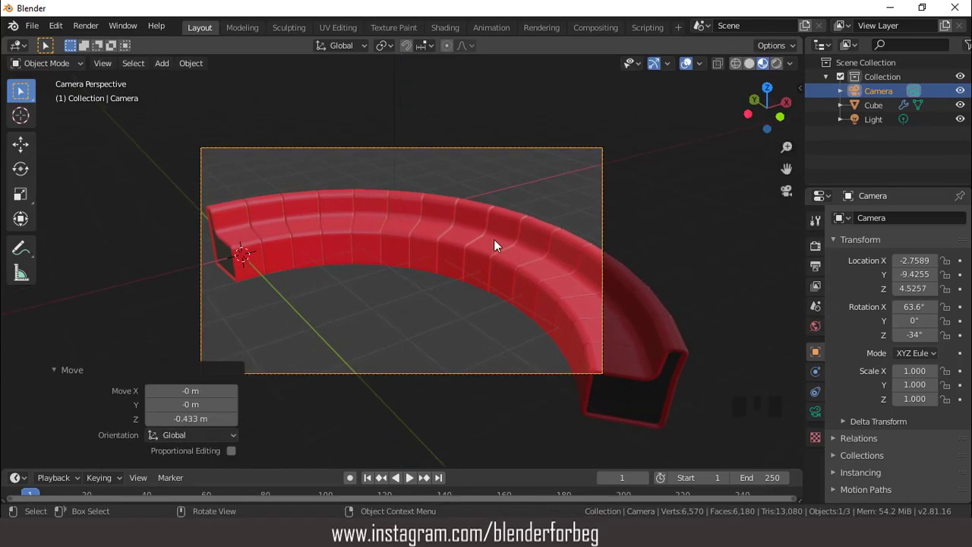
Switch to solid shading and move the camera in top view by about -3.09 m along X and -0.635 m along Y
click(748, 63)
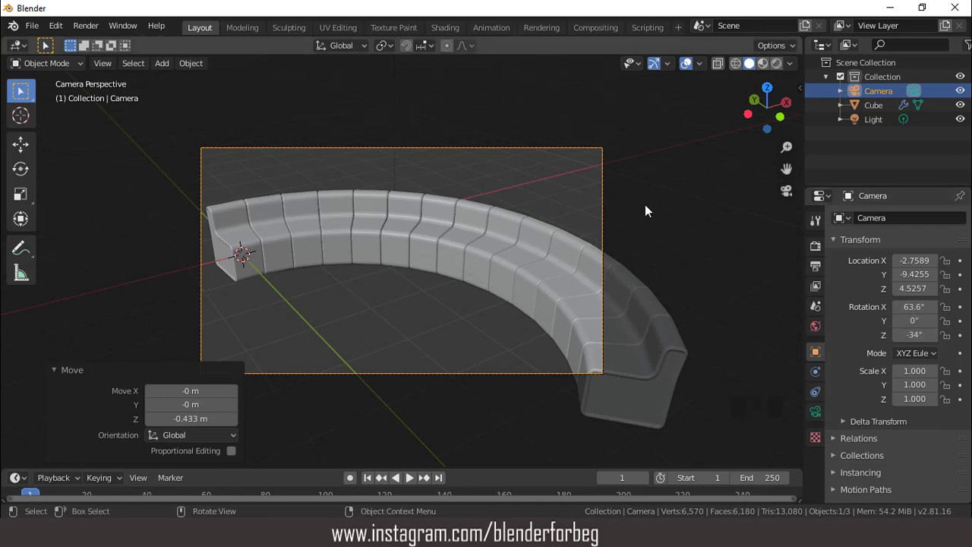
key(KP_7)
key(g)
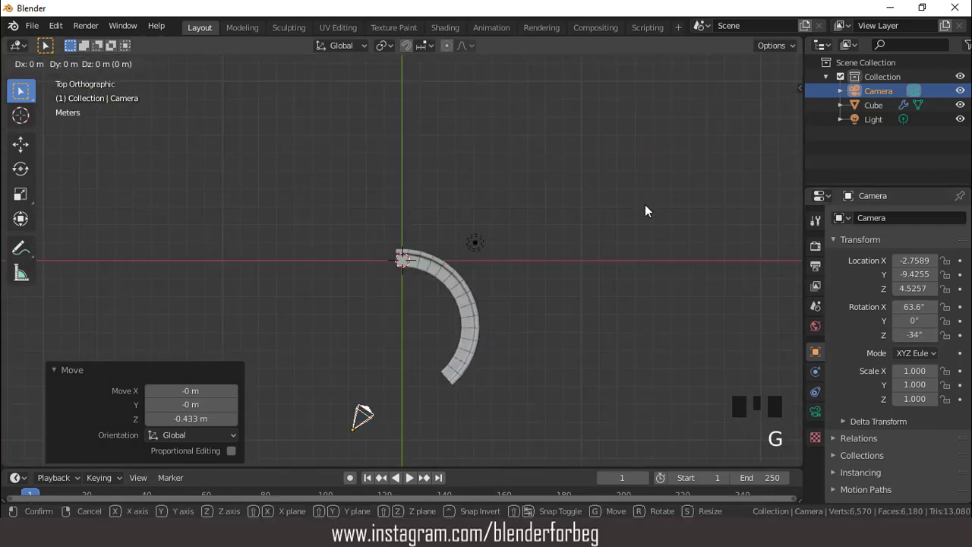
click(589, 215)
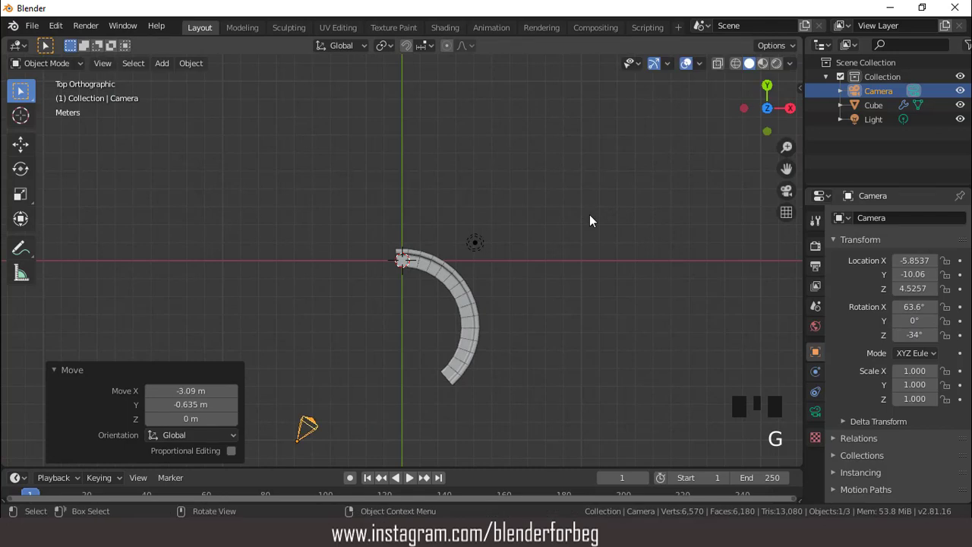
Reframe the whole seating in camera view by moving the camera about 2.24 m in X, -1.31 m in Y and 0.329 m in Z
key(KP_0)
key(g)
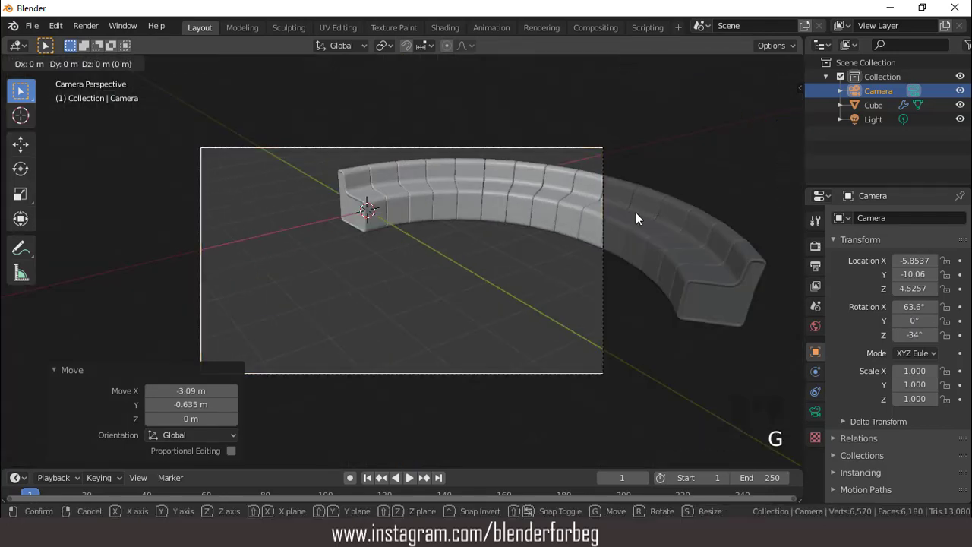
click(77, 179)
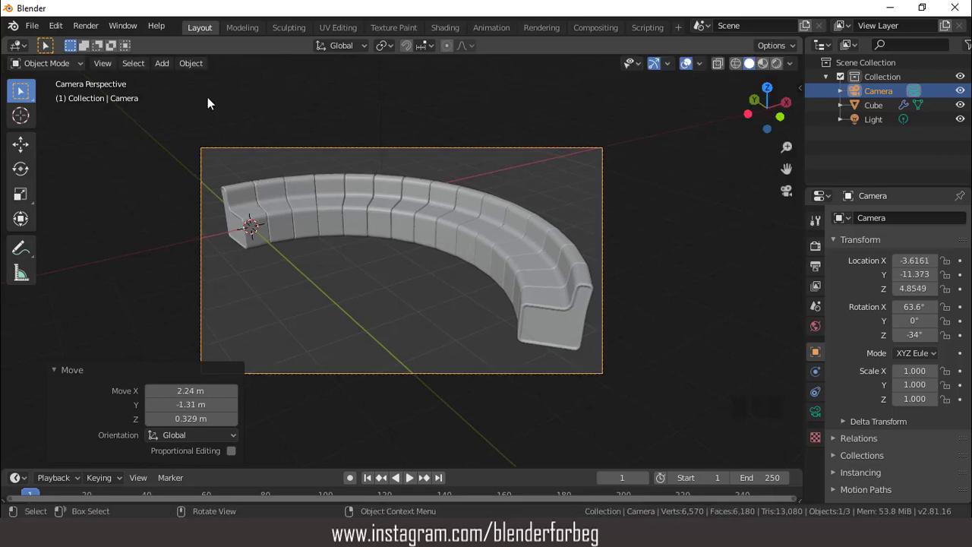
Leave the camera view and add a 2 m plane mesh at the world origin
key(KP_0)
middle_drag(605, 189, 519, 191)
scroll(519, 191, up, 2)
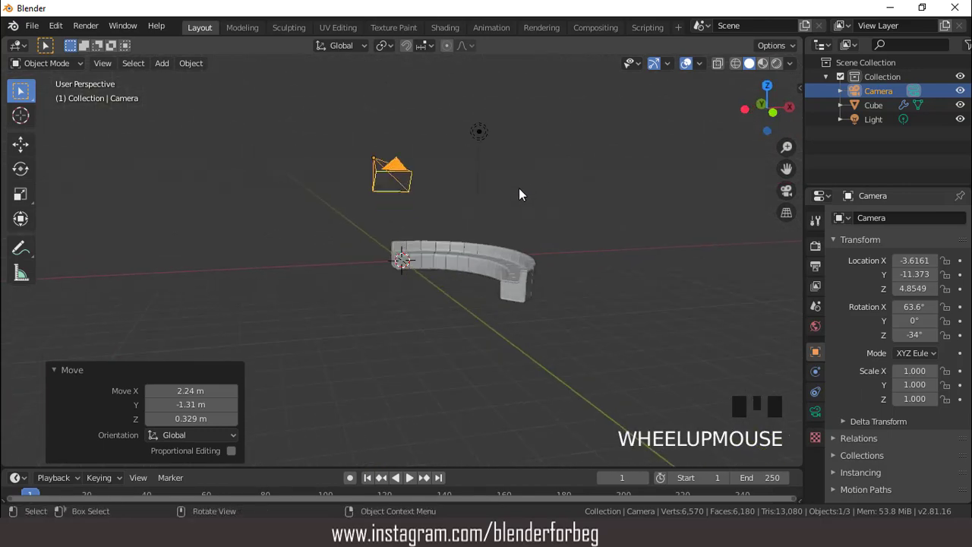
click(162, 63)
mouse_move(175, 82)
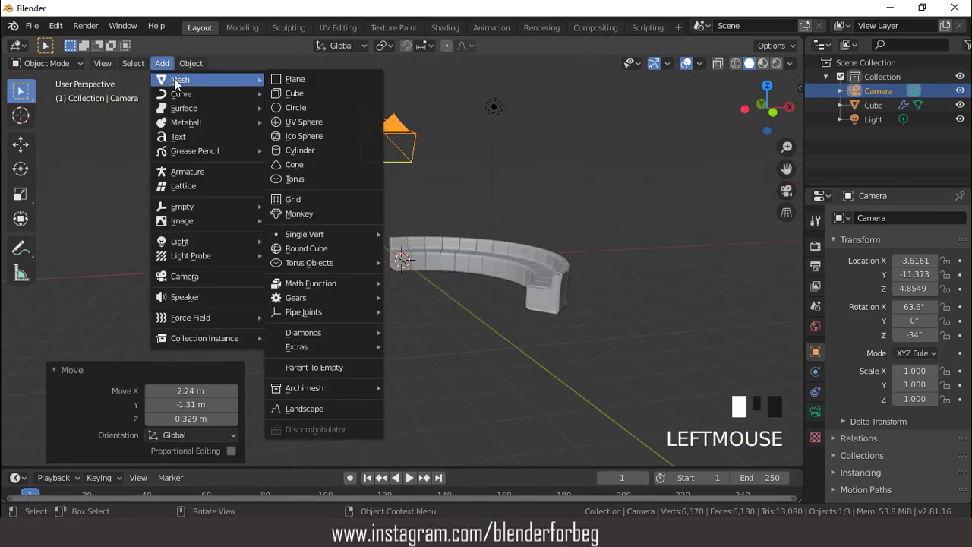
click(292, 81)
Scale the plane up uniformly to about 3.759 in top view
scroll(478, 207, up, 2)
key(KP_7)
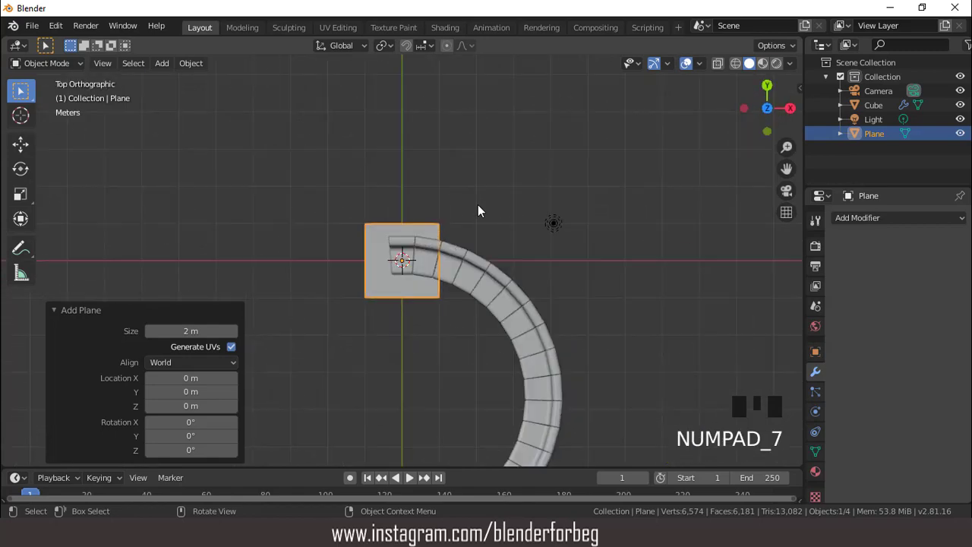
scroll(478, 209, down, 2)
scroll(477, 206, down, 1)
key(s)
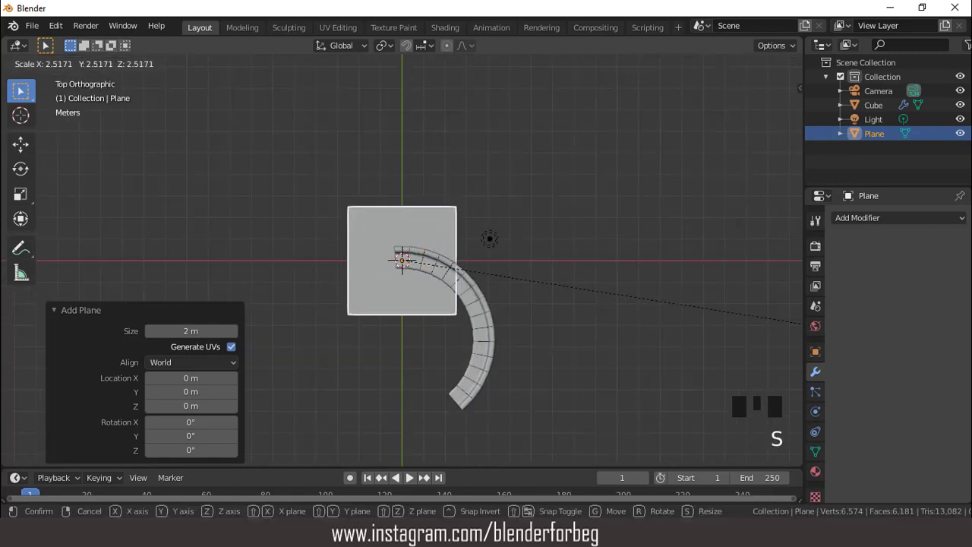
click(355, 322)
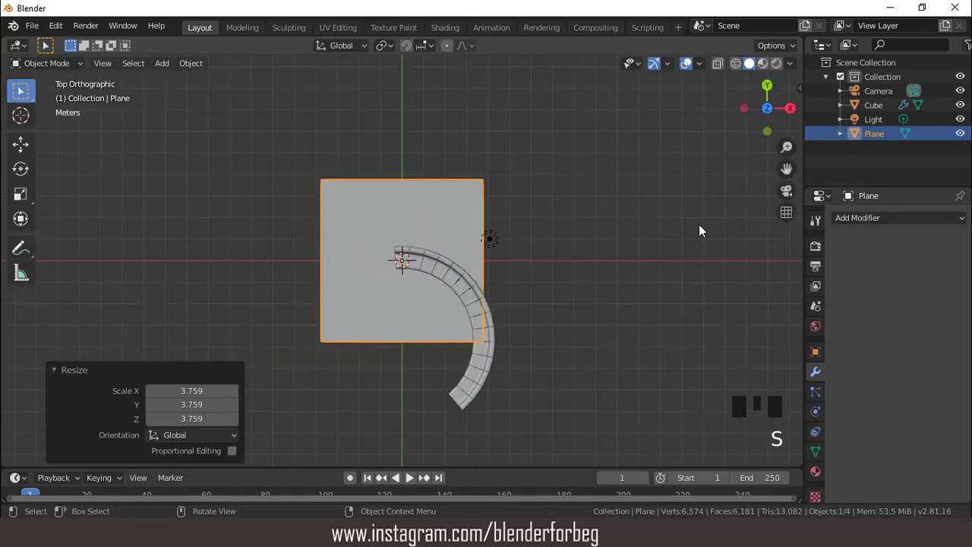
Move the plane under the seating by about 1.75 m in X and -3.08 m in Y, and enlarge it by about 4.103
key(g)
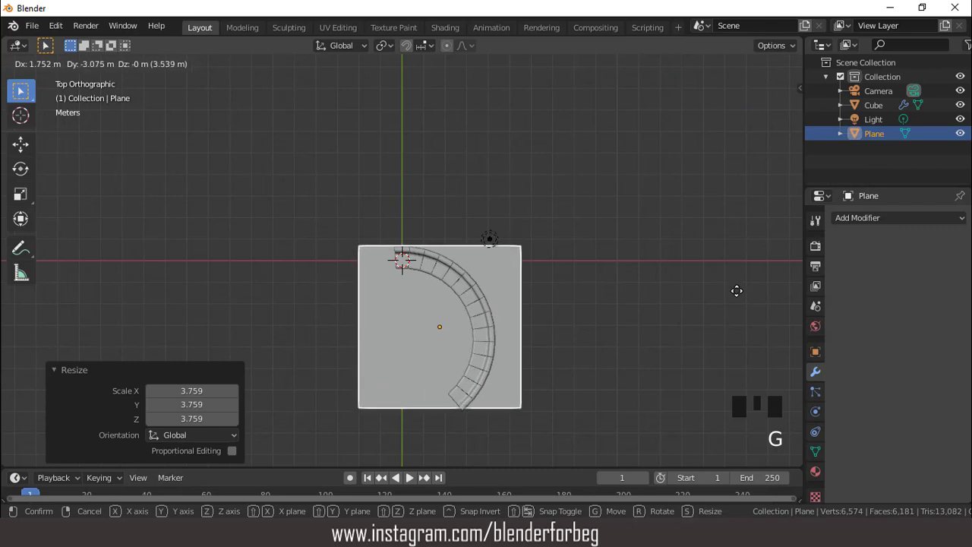
click(737, 291)
key(s)
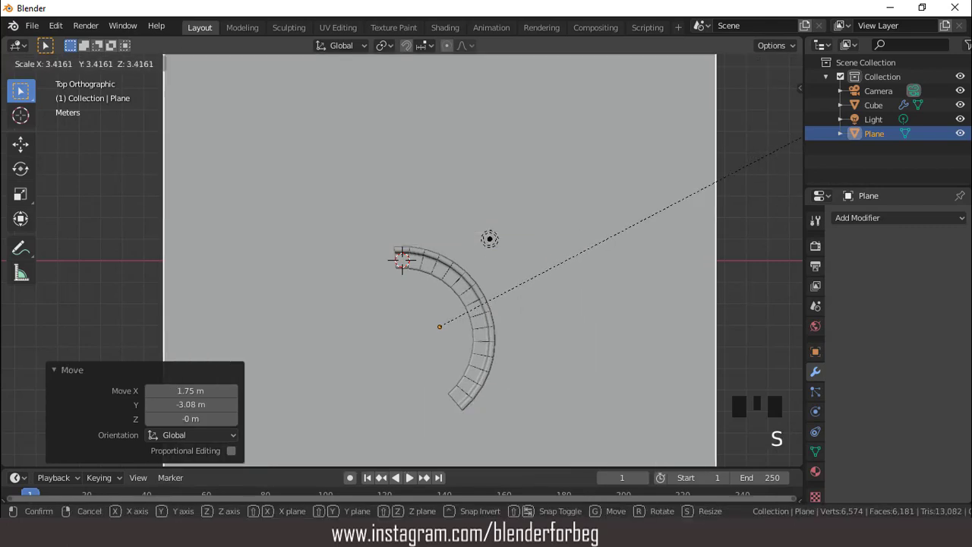
click(302, 411)
Lower the plane by about 0.39 m along Z to the base of the seating as a floor
scroll(422, 290, down, 4)
middle_drag(422, 290, 482, 174)
scroll(491, 243, up, 5)
middle_drag(494, 256, 538, 303)
key(g)
key(z)
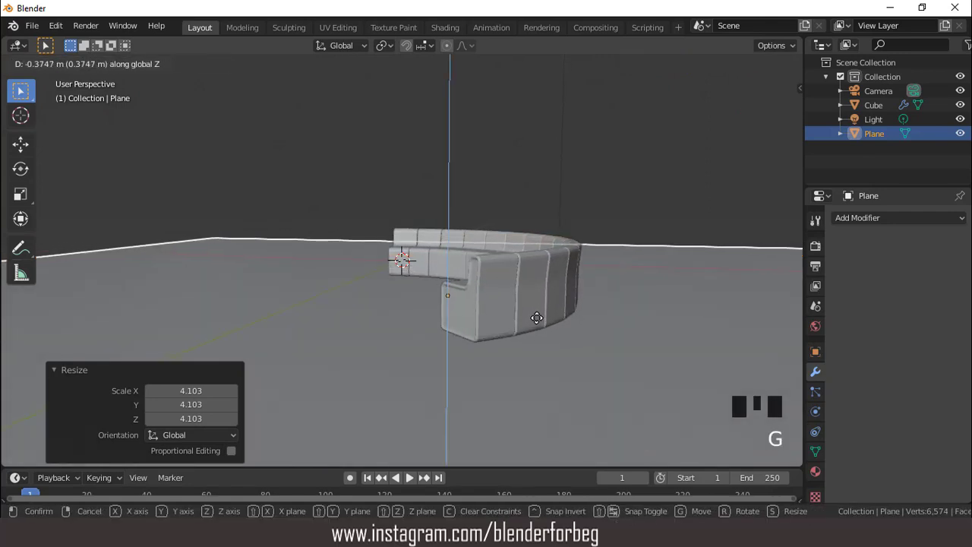
click(534, 317)
Return to the camera view and display the scene in rendered shading
scroll(513, 292, down, 2)
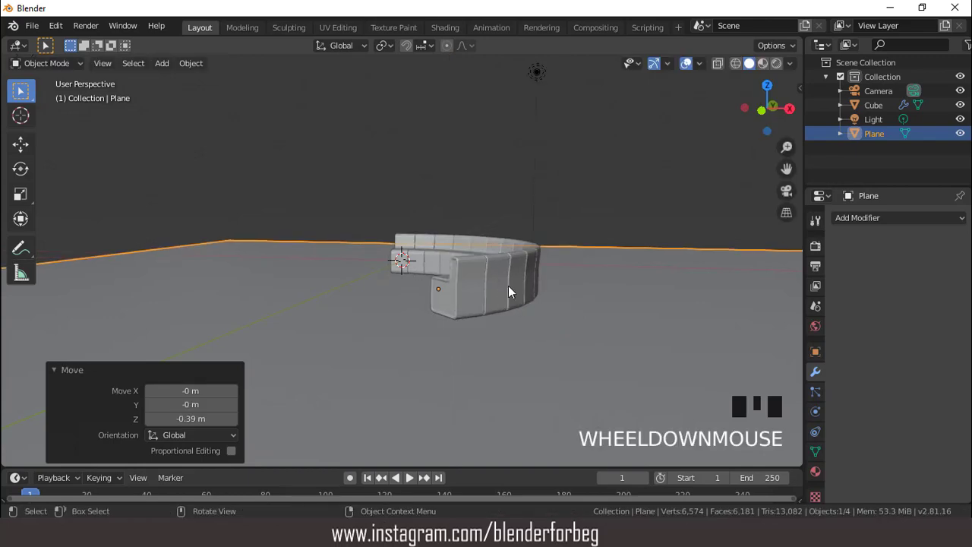
middle_drag(508, 285, 582, 264)
key(KP_0)
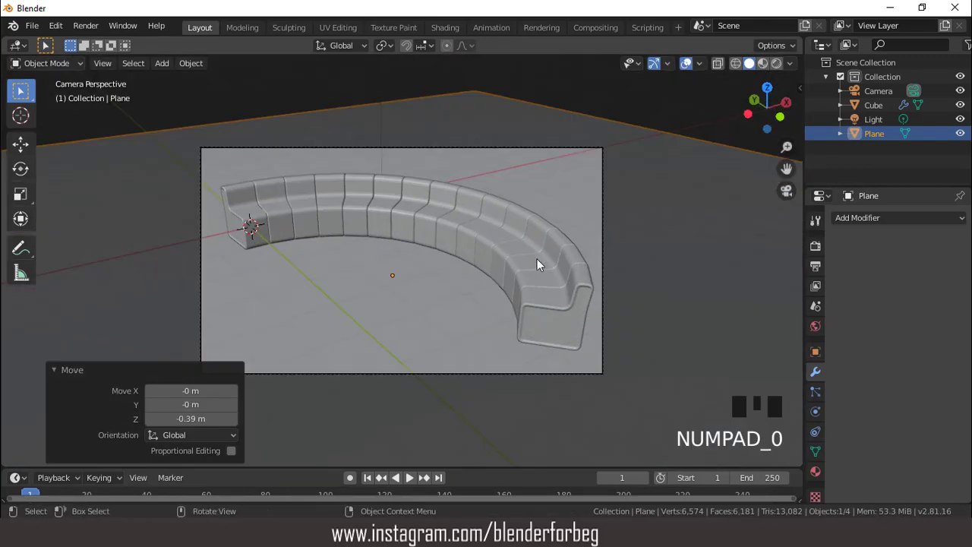
click(775, 63)
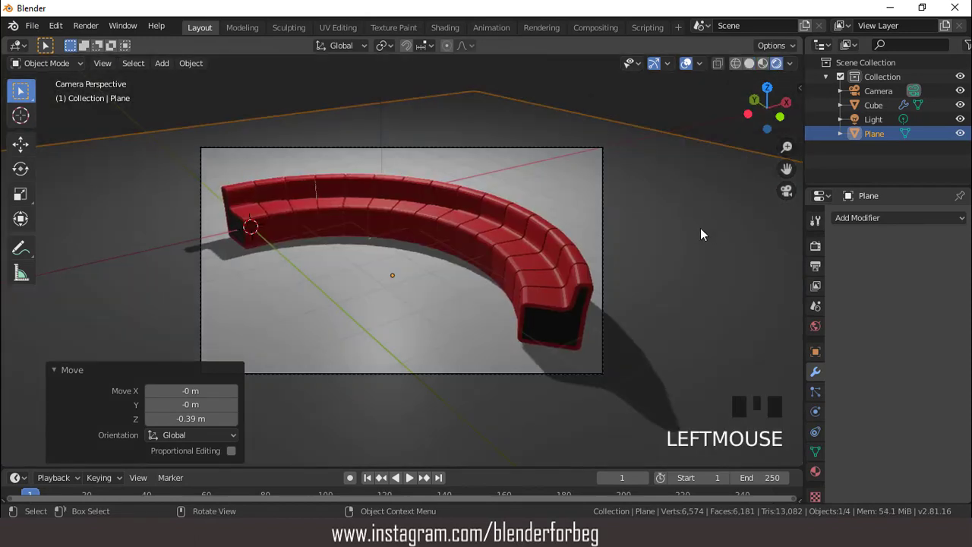
click(700, 228)
Give the floor plane a new material with a beige base colour of H 0.109, S 0.190, V 0.906, checking it without overlays
click(816, 471)
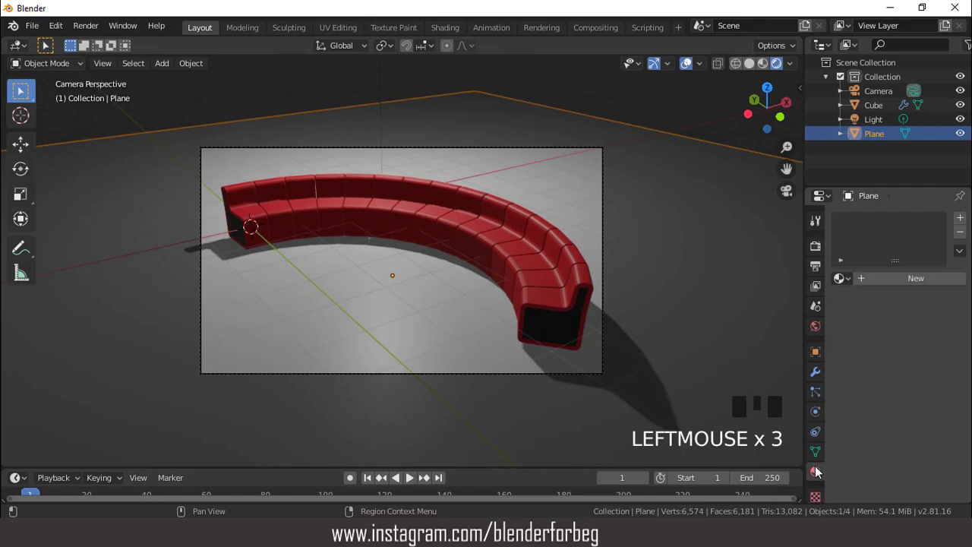
click(913, 277)
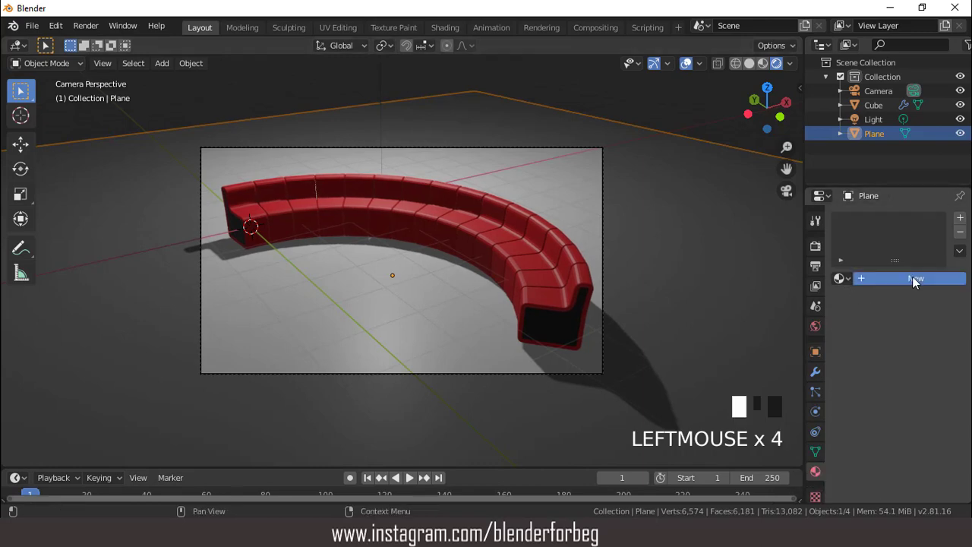
click(921, 422)
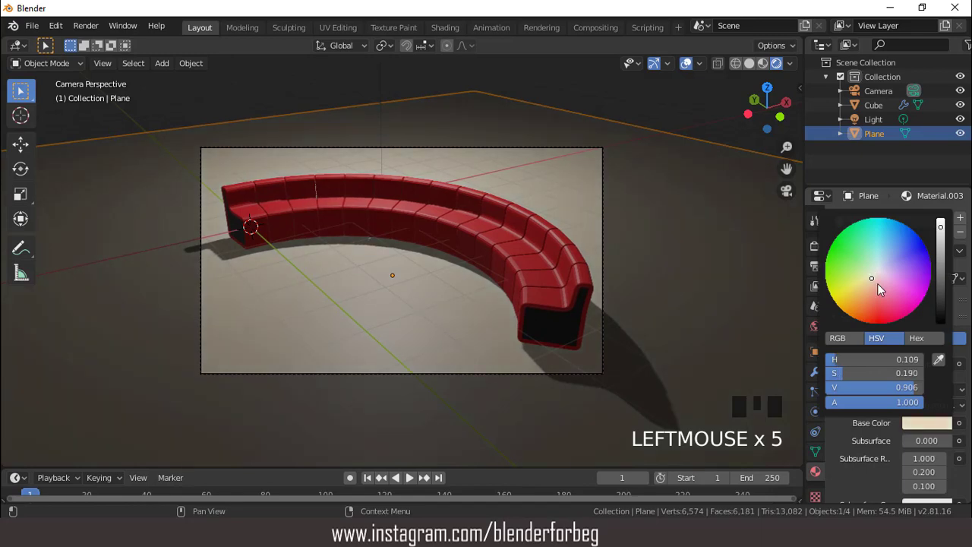
click(686, 63)
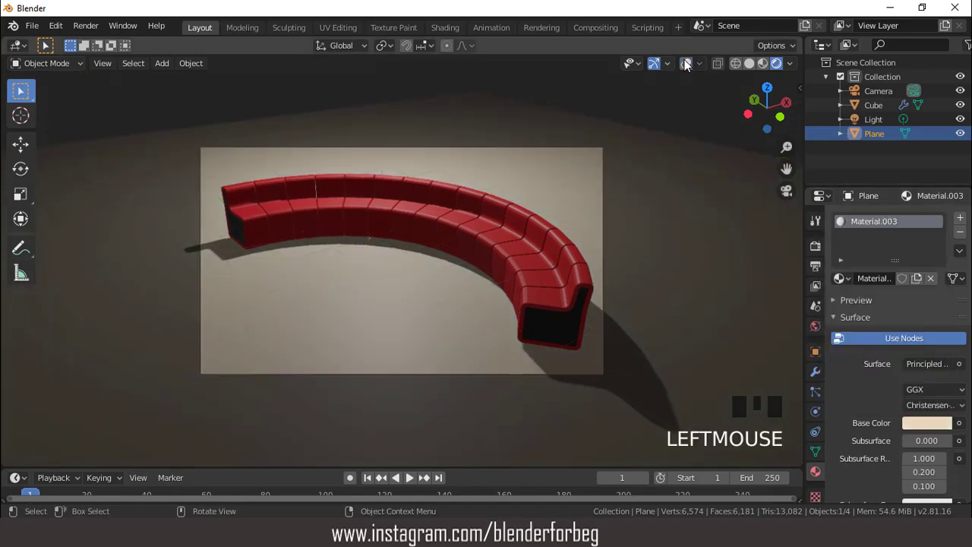
click(686, 63)
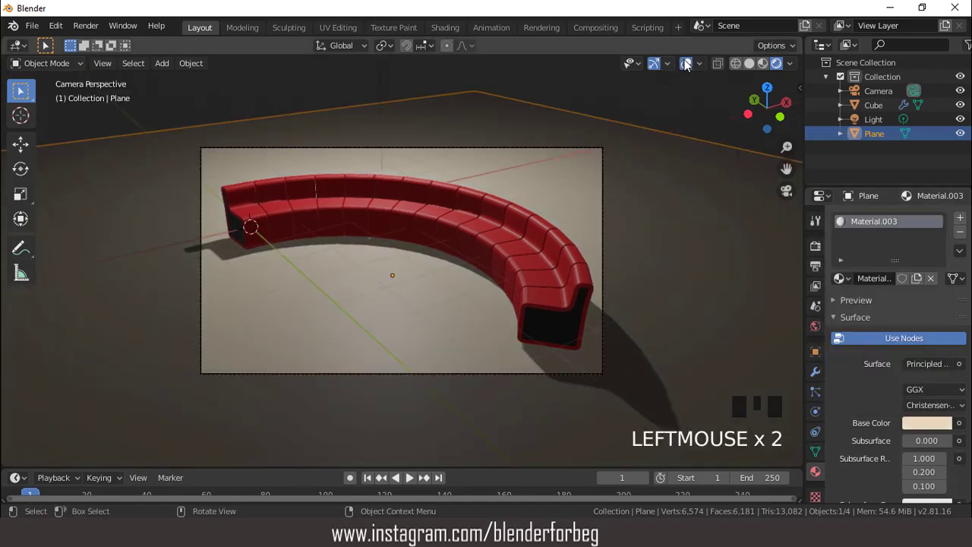
Select the light, view the scene from the top and change the light's type to Area
click(874, 119)
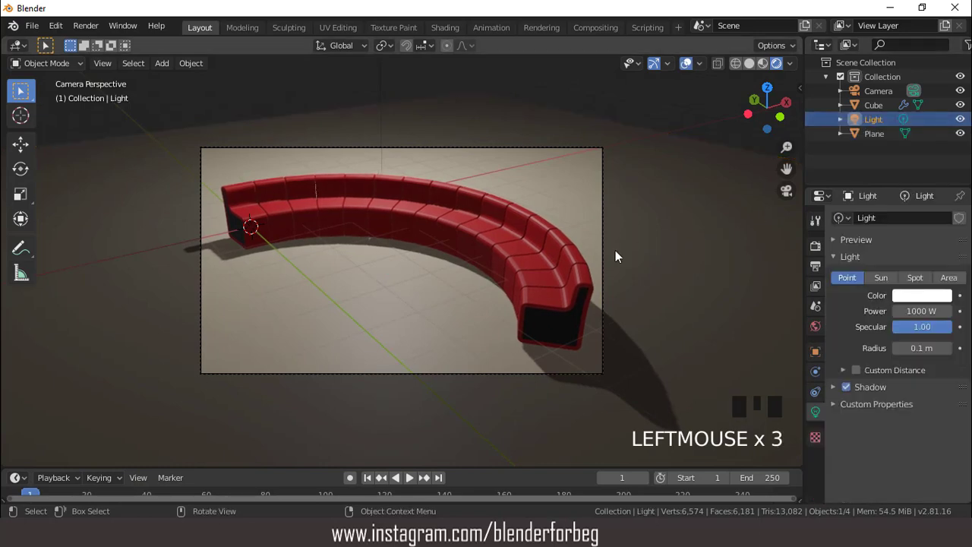
key(KP_7)
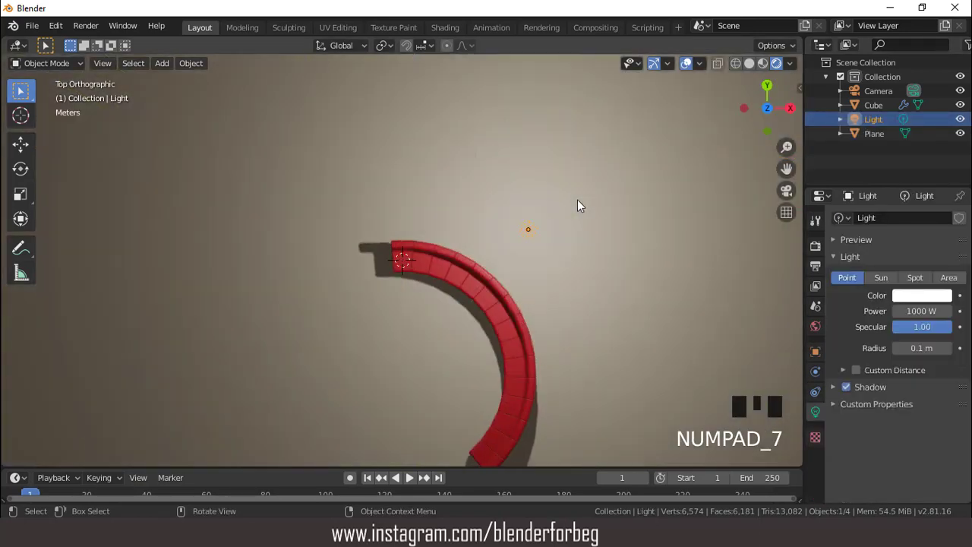
scroll(570, 200, down, 3)
scroll(569, 201, down, 1)
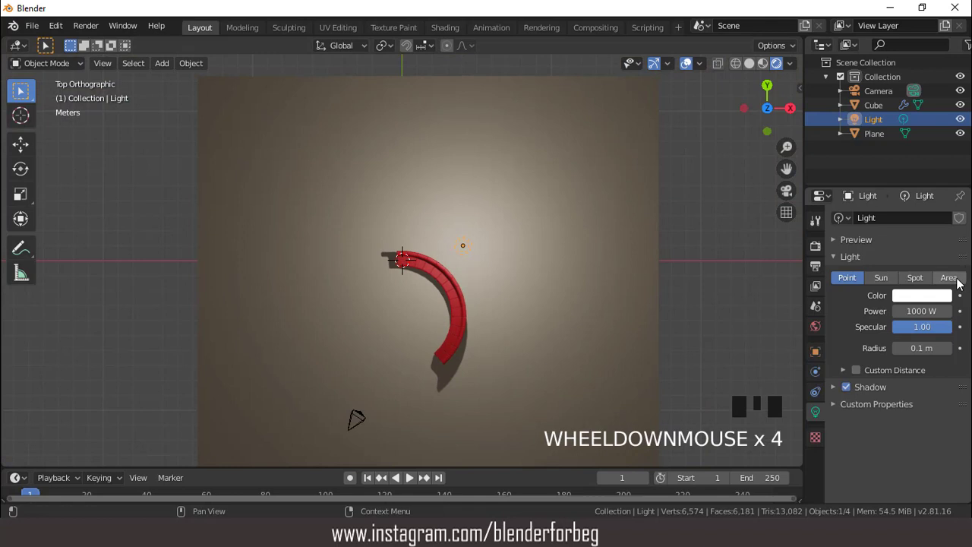
click(953, 278)
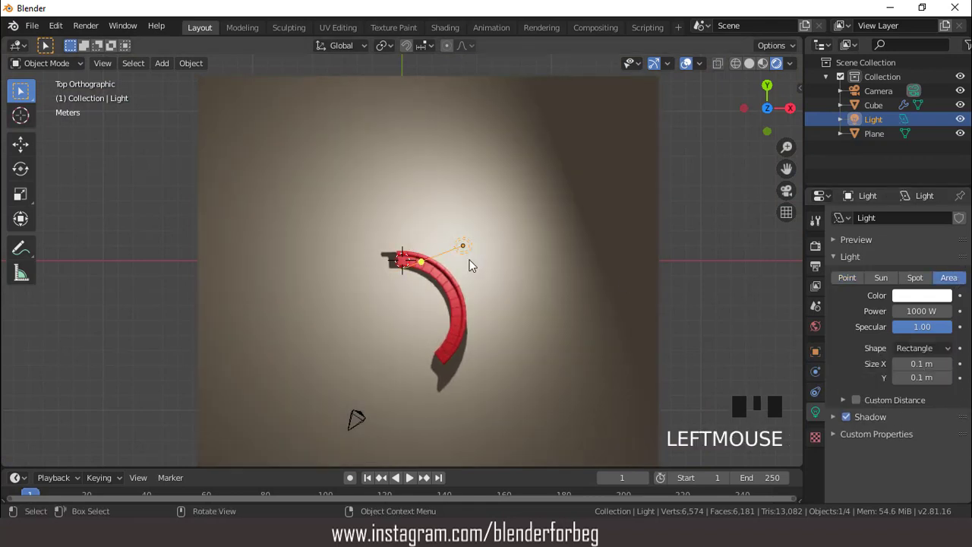
Move the area light about -4.047 m in X and -6.571 m in Y, aim it across the seating, and check the lighting through the camera
key(g)
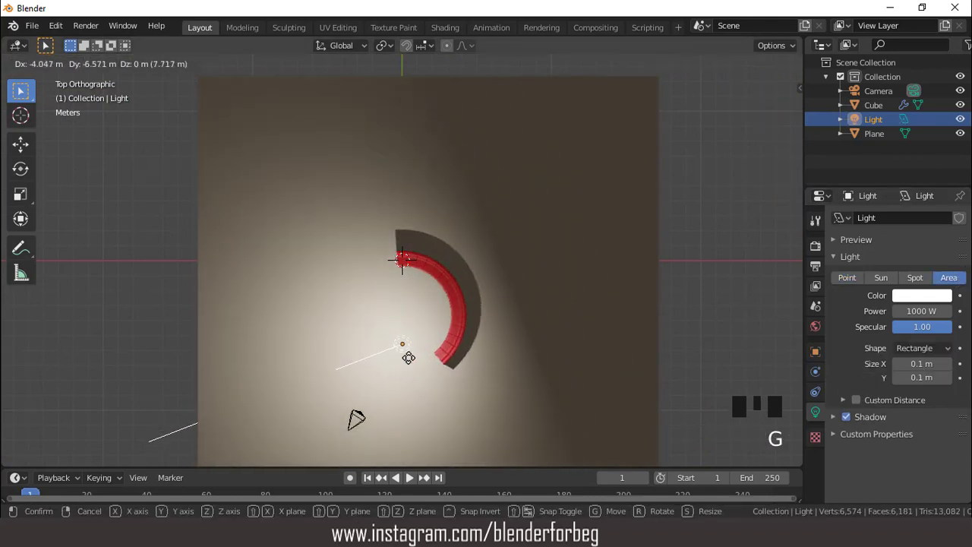
click(409, 357)
drag(362, 359, 480, 247)
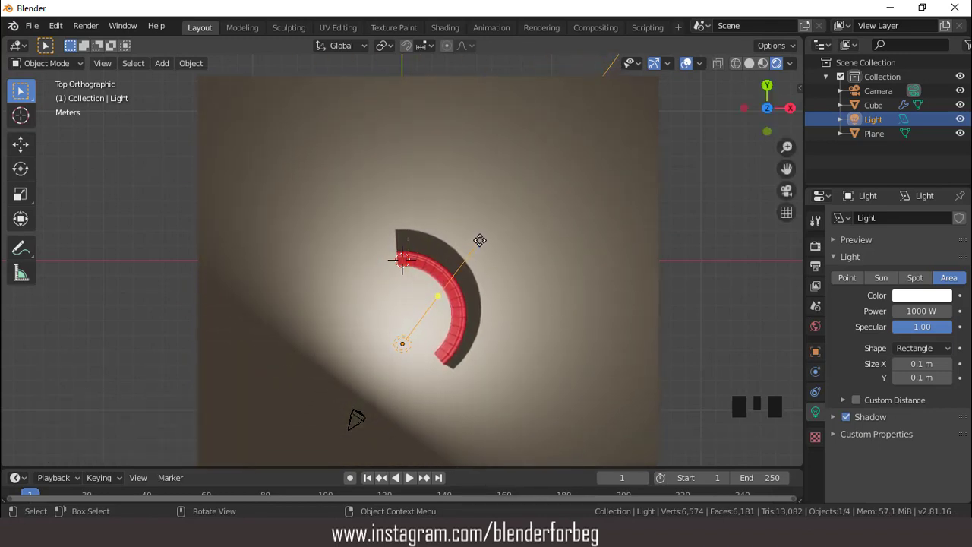
key(KP_0)
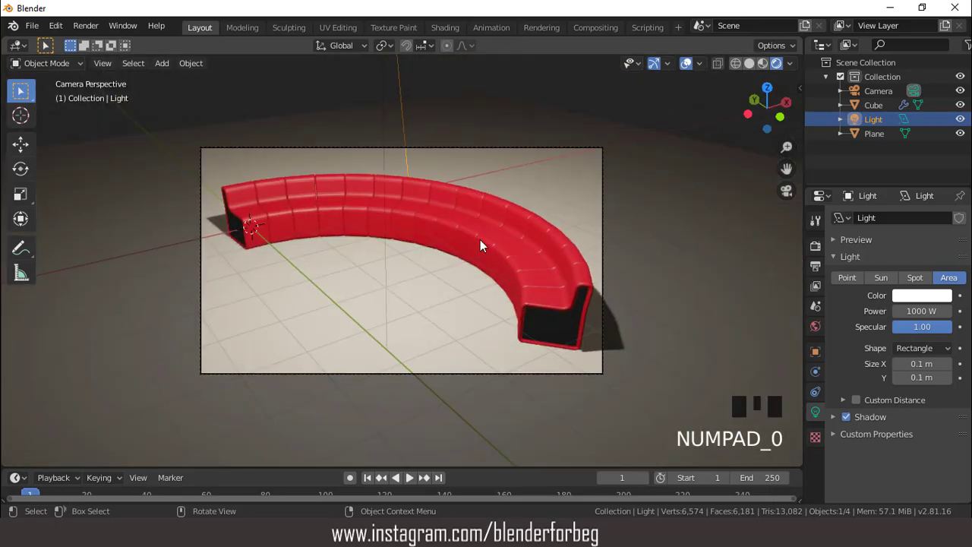
scroll(480, 246, up, 2)
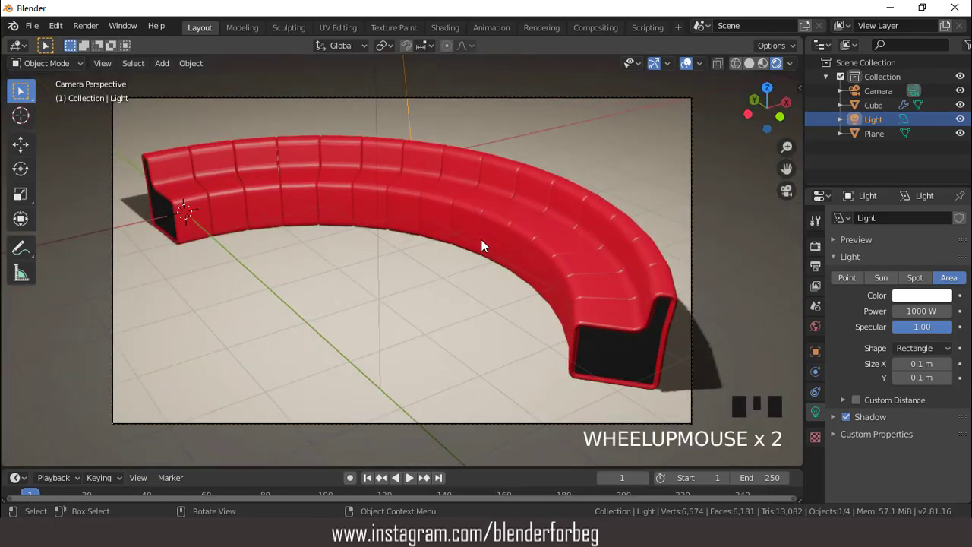
scroll(482, 245, down, 2)
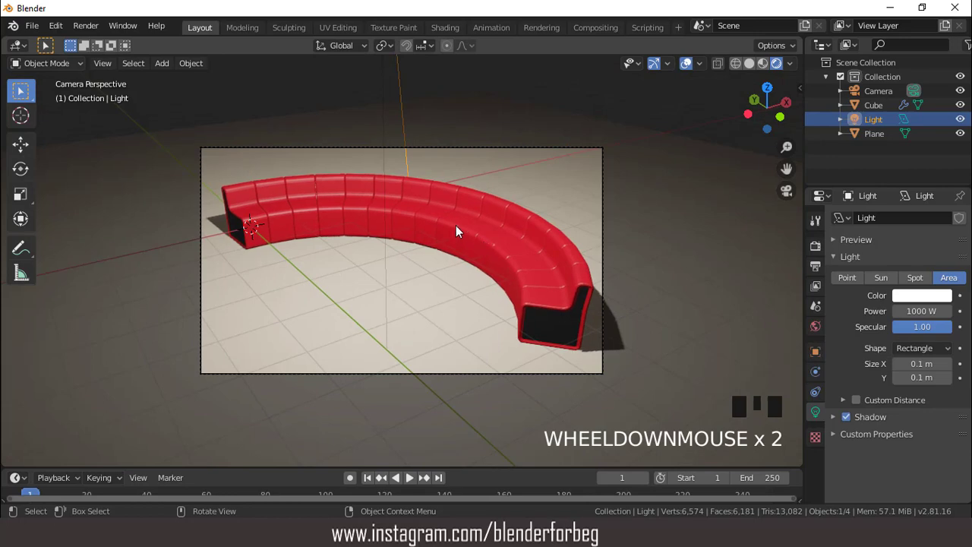
Select the seating, make the red base colour of Material.001 slightly darker and more saturated, and check it with overlays hidden
click(532, 257)
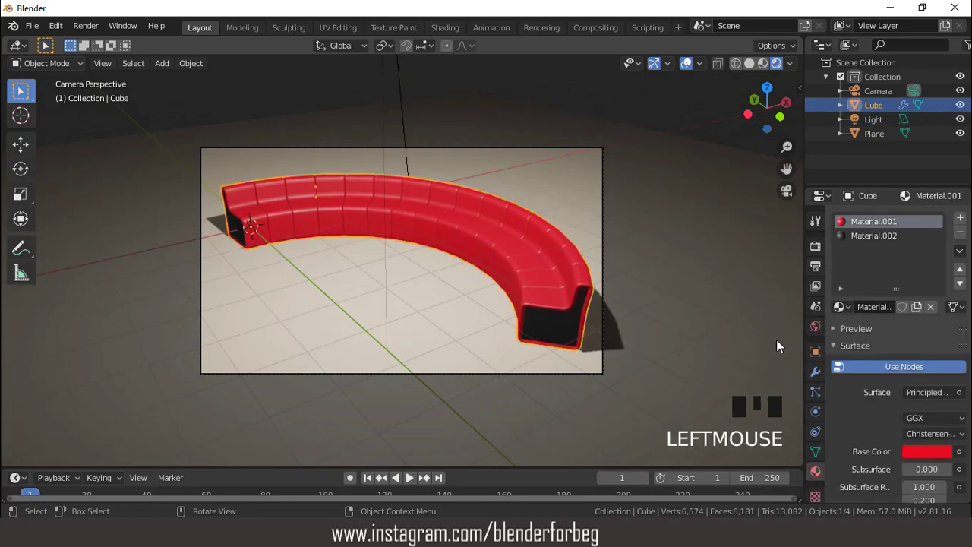
click(925, 450)
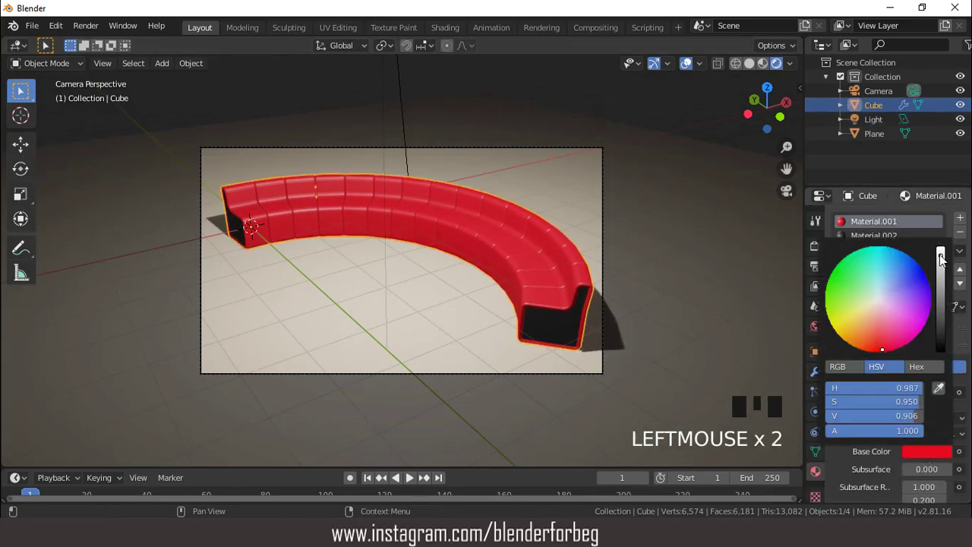
mouse_move(941, 255)
mouse_down()
mouse_move(941, 276)
mouse_move(941, 263)
mouse_up()
drag(879, 349, 880, 350)
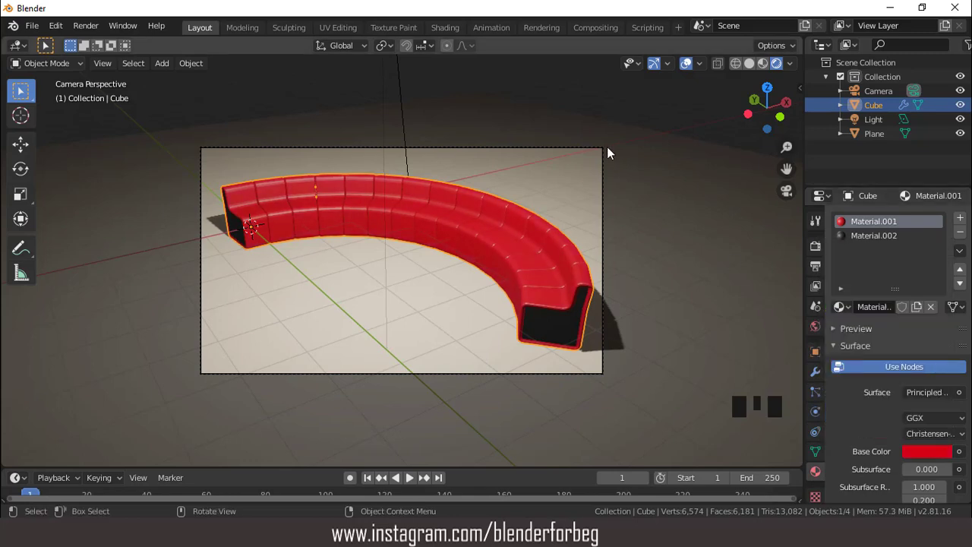
click(682, 64)
scroll(584, 189, up, 2)
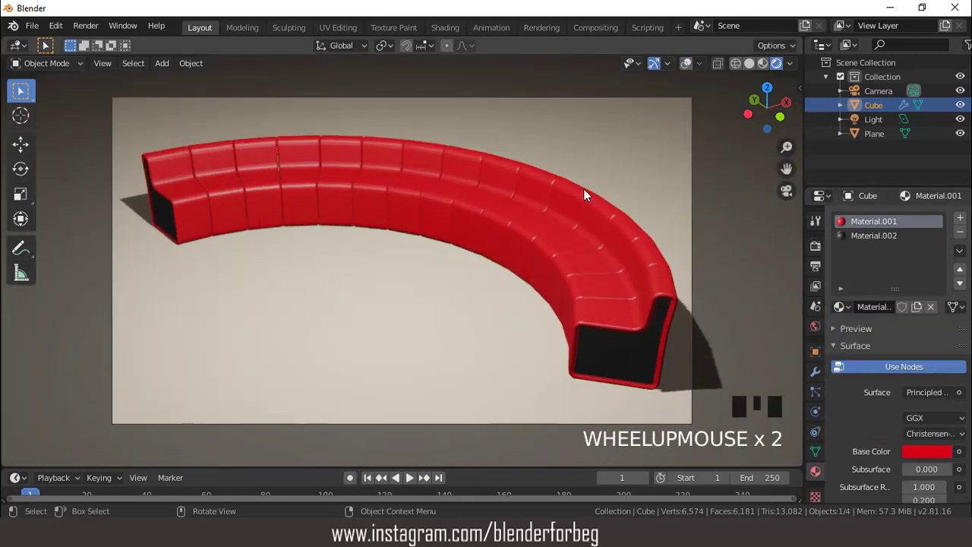
scroll(583, 190, down, 2)
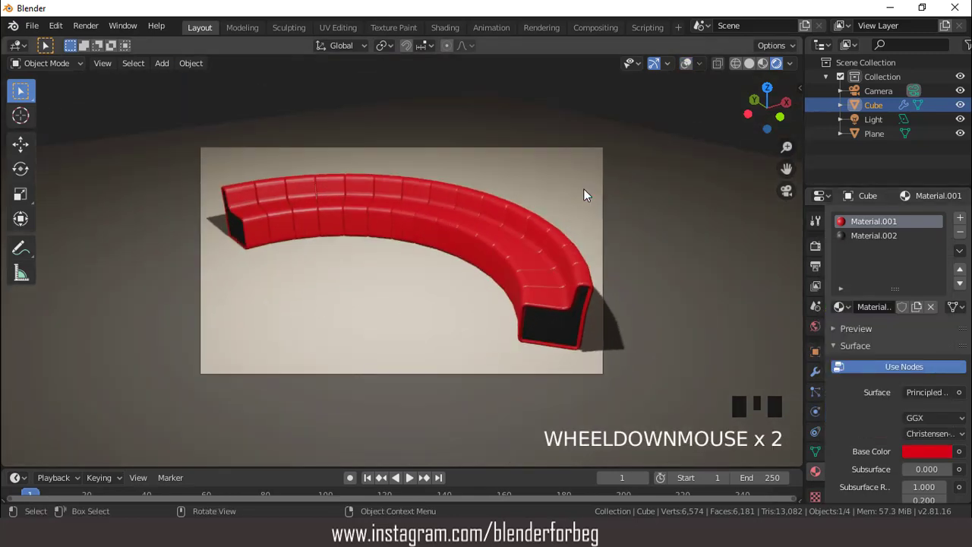
Enable Ambient Occlusion and Screen Space Reflections with Refraction in the Eevee render settings
click(815, 246)
click(847, 313)
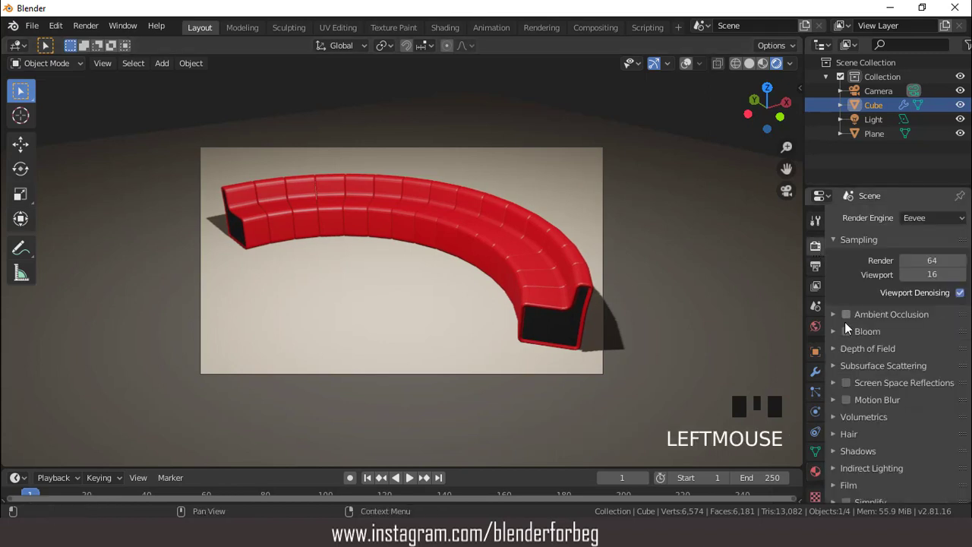
click(847, 383)
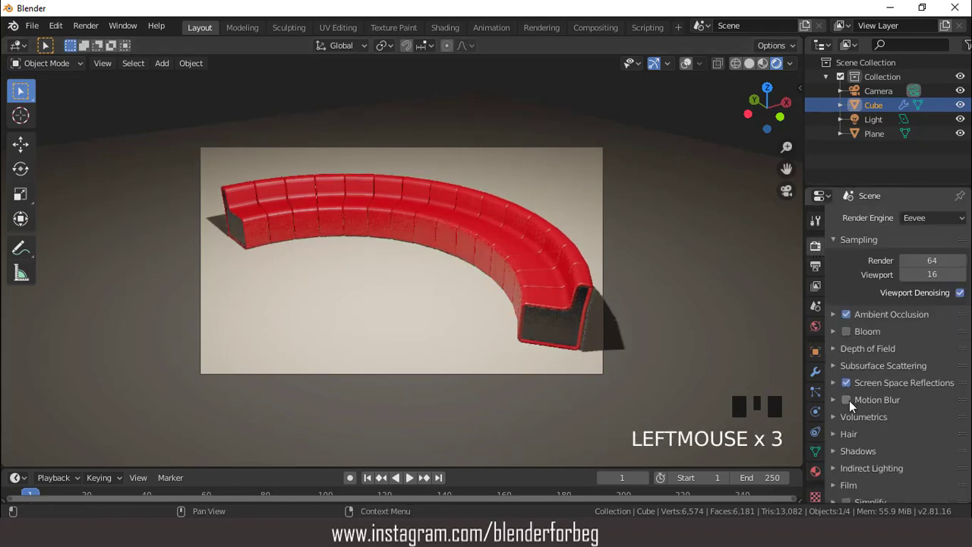
click(845, 400)
click(834, 382)
click(945, 403)
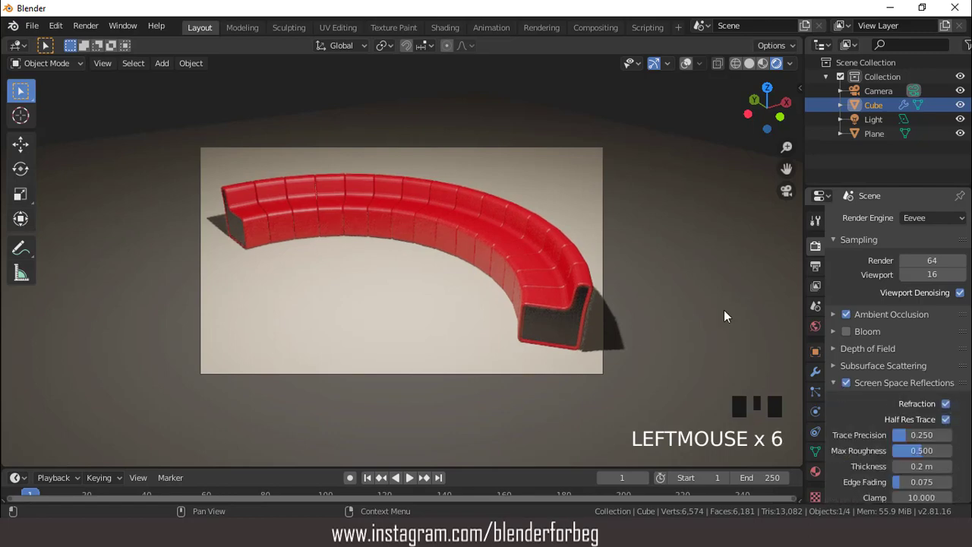
scroll(513, 229, down, 3)
scroll(514, 229, up, 3)
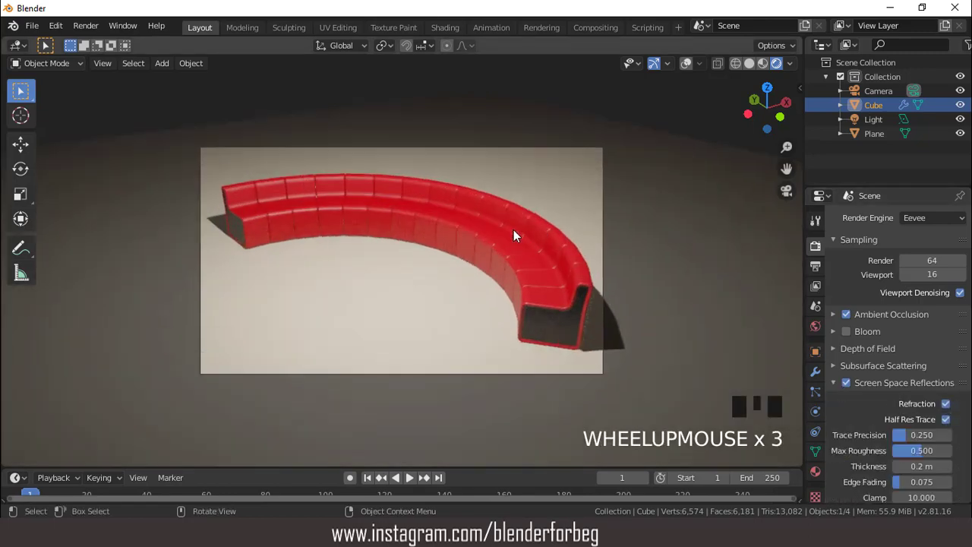
Shade the seating smooth in solid view with overlays shown, and return to rendered shading without overlays
click(686, 63)
click(749, 63)
scroll(627, 174, up, 3)
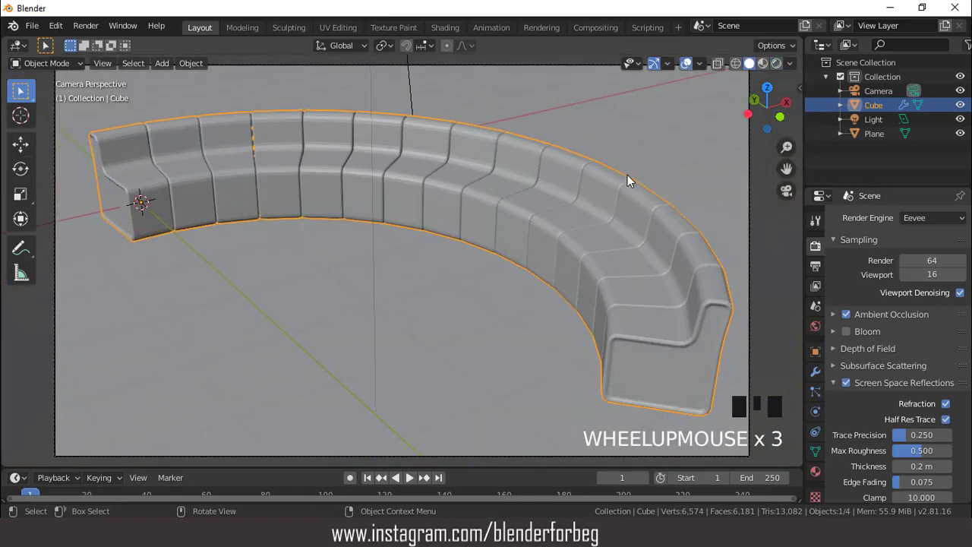
right_click(483, 158)
click(483, 157)
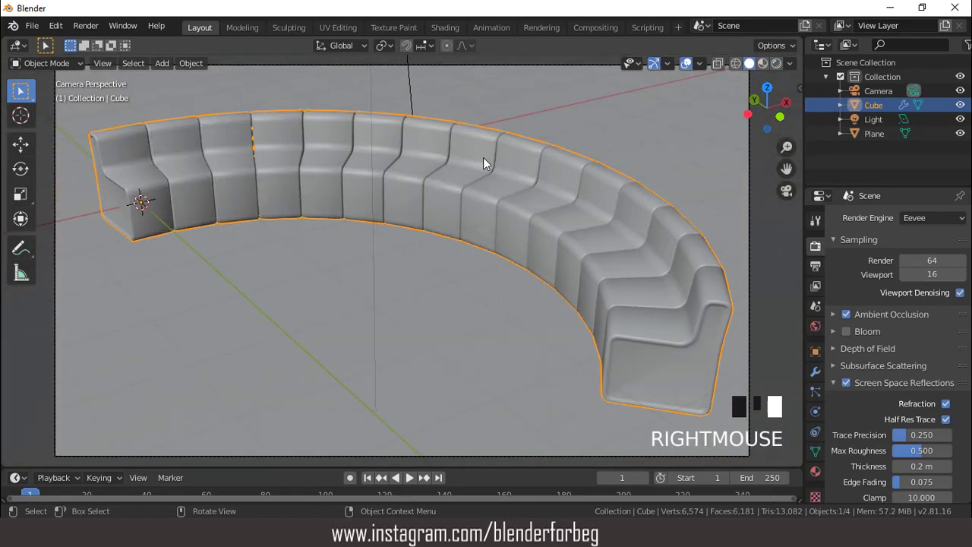
scroll(502, 157, down, 2)
click(686, 63)
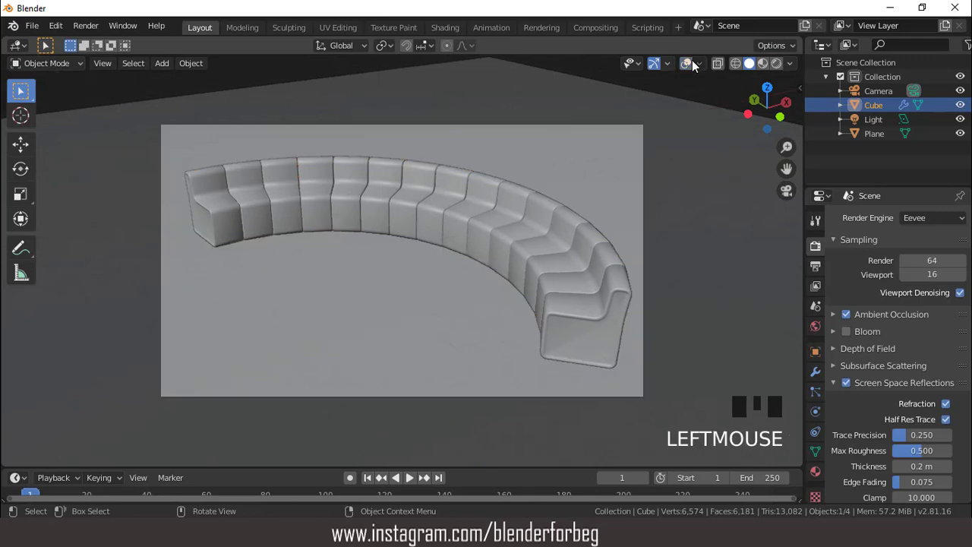
click(775, 67)
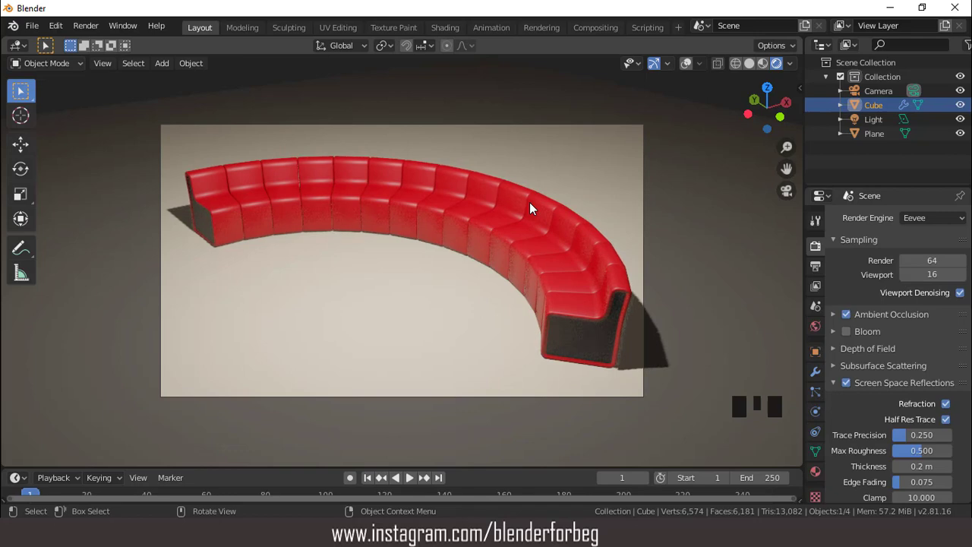
Inspect the shading and reflections of the seating up close and from several angles in the rendered view
scroll(438, 220, up, 2)
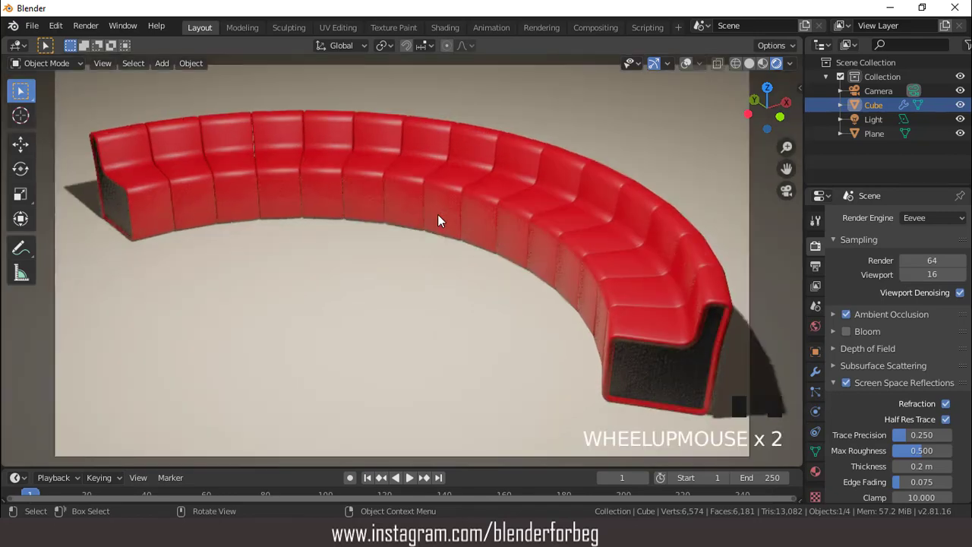
scroll(438, 221, down, 1)
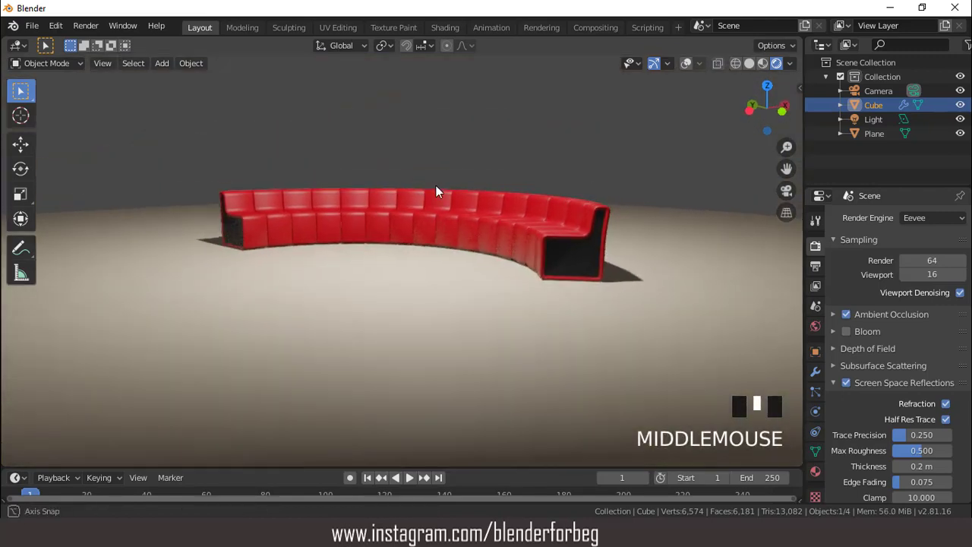
scroll(477, 205, up, 2)
scroll(477, 206, up, 2)
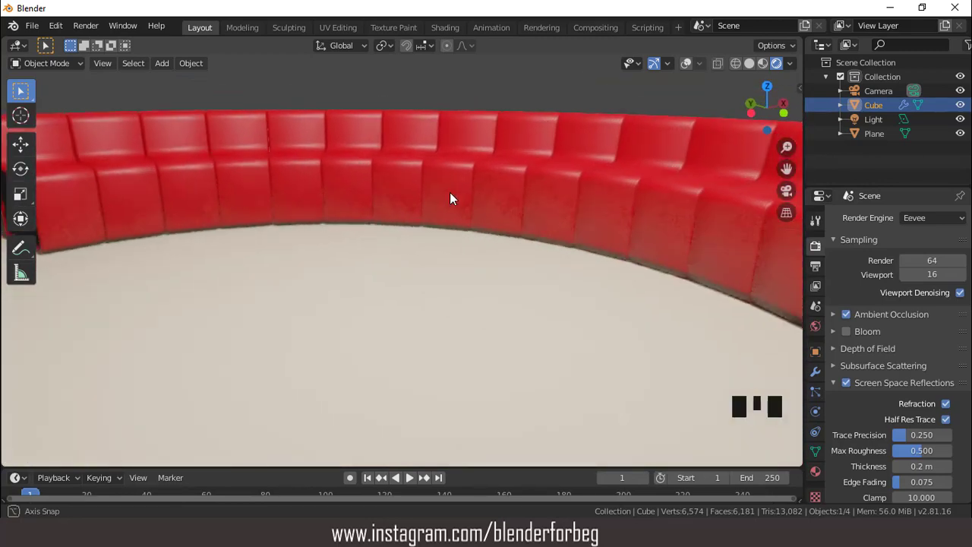
scroll(479, 203, down, 2)
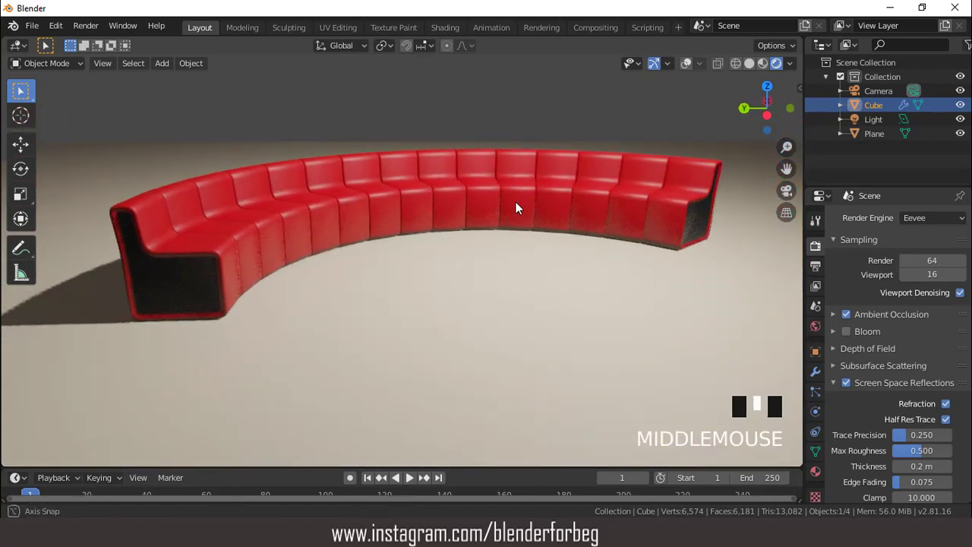